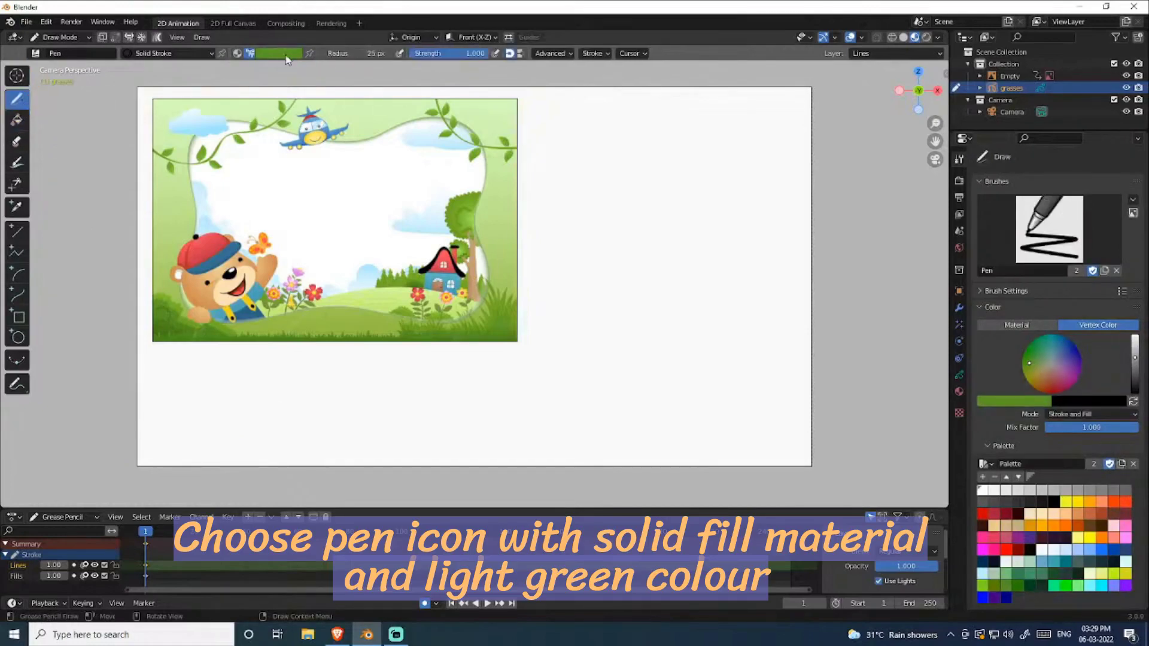
- Open the Pen brush's colour wheel and palette to pick a light green for the grass
left_click(287, 55)
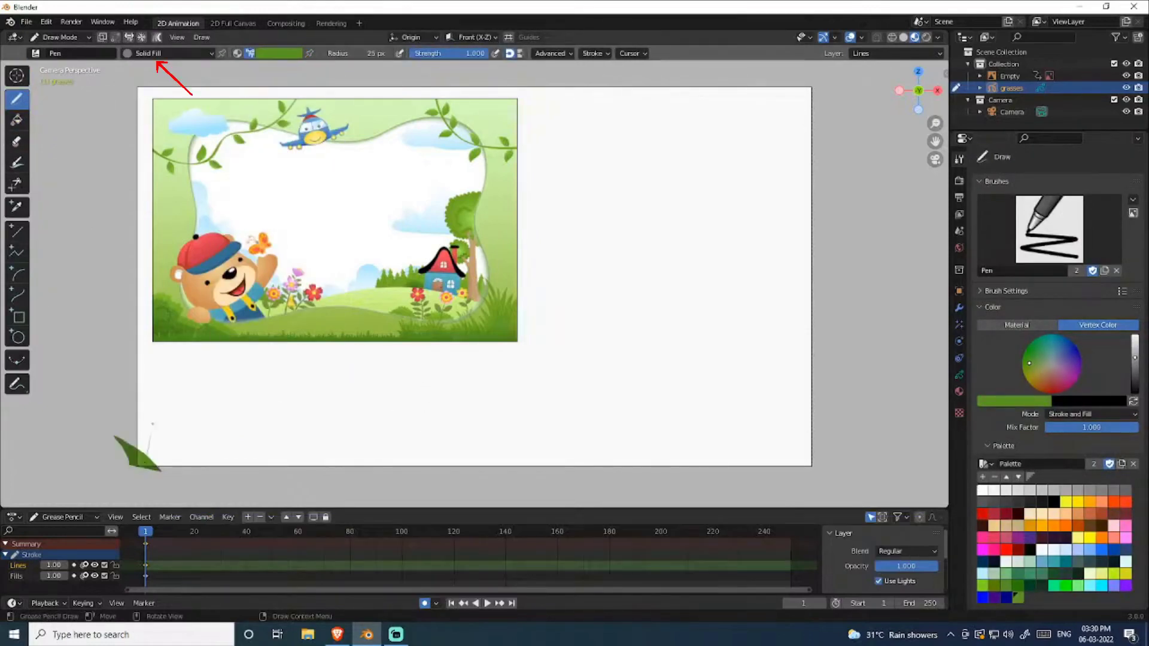
- Draw green grass blades along the bottom-left of the camera frame
left_click_drag(153, 423, 182, 475)
mouse_move(261, 472)
left_mouse_down()
mouse_move(242, 451)
mouse_move(263, 476)
mouse_move(280, 428)
mouse_move(305, 458)
left_mouse_up()
mouse_move(200, 478)
left_mouse_down()
mouse_move(194, 449)
mouse_move(209, 429)
mouse_move(206, 470)
mouse_move(226, 442)
mouse_move(243, 455)
mouse_move(250, 422)
left_mouse_up()
mouse_move(245, 451)
left_mouse_down()
mouse_move(258, 485)
mouse_move(326, 441)
left_mouse_up()
mouse_move(302, 485)
left_mouse_down()
mouse_move(335, 430)
mouse_move(348, 483)
mouse_move(383, 442)
left_mouse_up()
mouse_move(354, 480)
left_mouse_down()
mouse_move(372, 436)
mouse_move(354, 439)
mouse_move(409, 425)
mouse_move(389, 479)
left_mouse_up()
mouse_move(378, 432)
left_mouse_down()
mouse_move(419, 484)
mouse_move(426, 452)
left_mouse_up()
left_click_drag(433, 476, 447, 437)
mouse_move(452, 436)
left_mouse_down()
mouse_move(455, 474)
mouse_move(482, 425)
left_mouse_up()
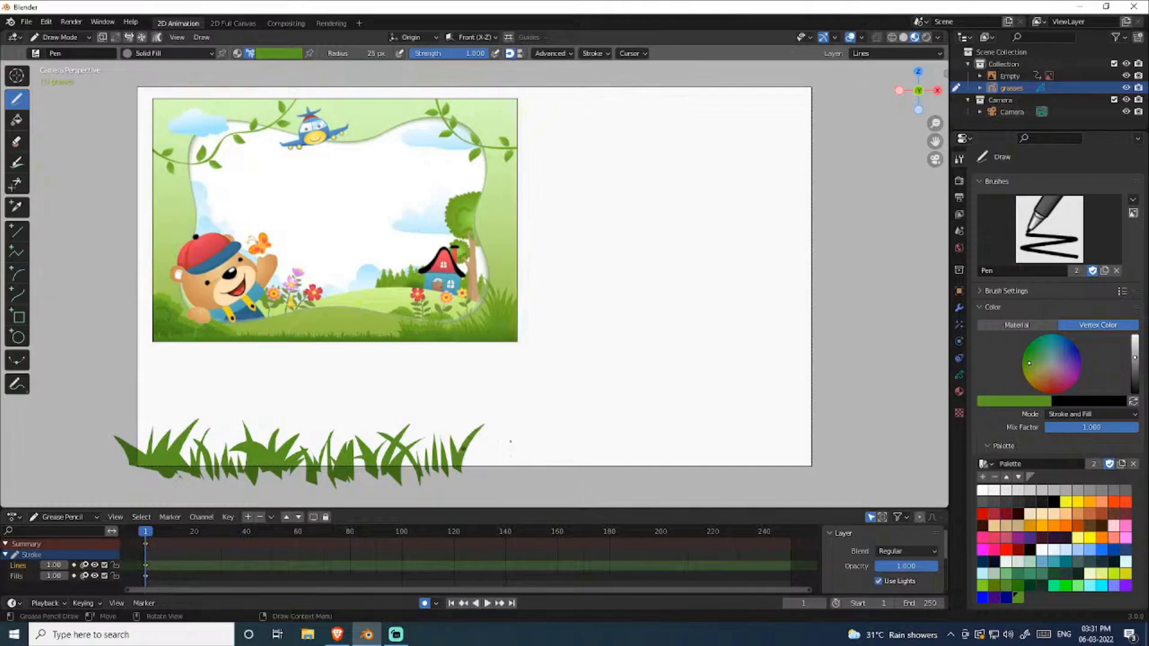
- Continue the grass strip past the centre to the right frame edge
left_click_drag(470, 475, 506, 434)
left_click_drag(508, 479, 527, 434)
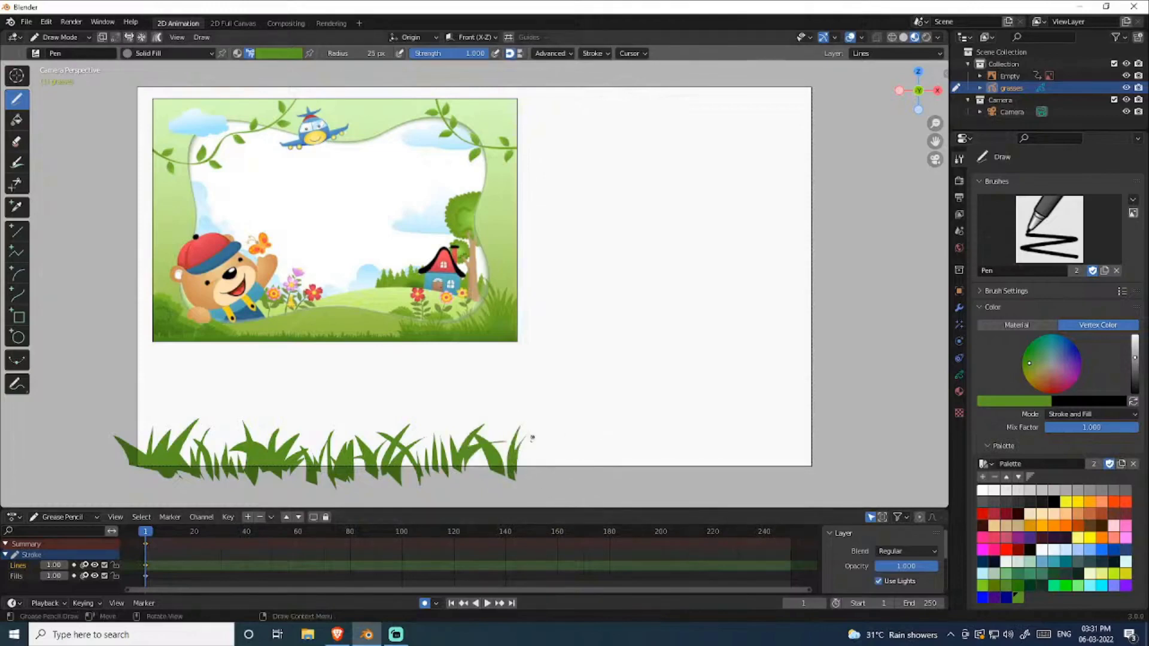
mouse_move(527, 476)
left_mouse_down()
mouse_move(547, 443)
mouse_move(581, 425)
left_mouse_up()
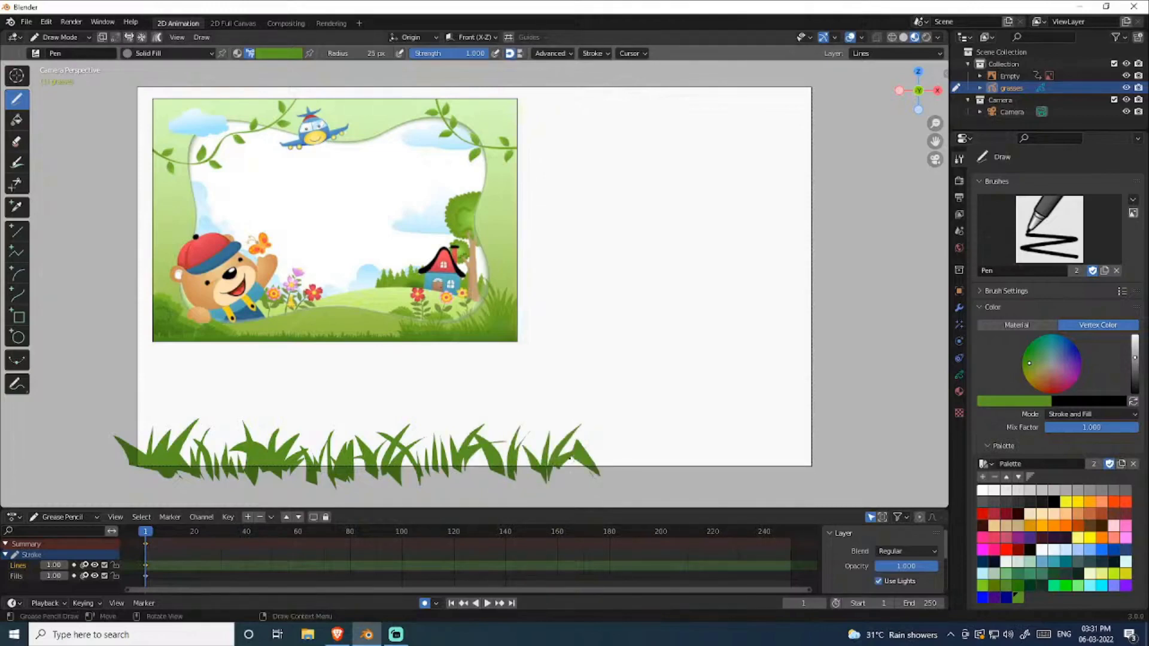
mouse_move(575, 472)
left_mouse_down()
mouse_move(596, 471)
mouse_move(628, 432)
mouse_move(646, 449)
mouse_move(653, 426)
left_mouse_up()
mouse_move(655, 481)
left_mouse_down()
mouse_move(679, 428)
mouse_move(721, 424)
left_mouse_up()
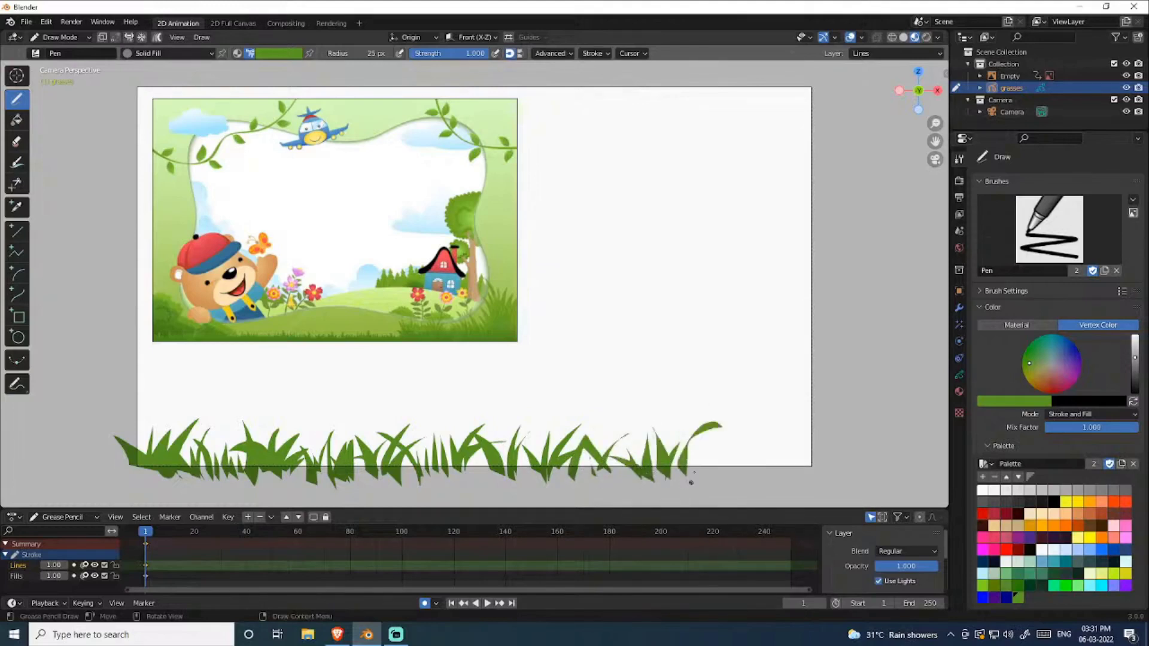
mouse_move(706, 482)
left_mouse_down()
mouse_move(675, 420)
mouse_move(728, 437)
mouse_move(759, 473)
mouse_move(761, 419)
left_mouse_up()
left_click_drag(787, 425, 783, 482)
mouse_move(789, 422)
left_mouse_down()
mouse_move(795, 486)
mouse_move(805, 426)
left_mouse_up()
left_click_drag(807, 484, 815, 417)
mouse_move(737, 436)
left_mouse_down()
mouse_move(731, 478)
mouse_move(746, 424)
left_mouse_up()
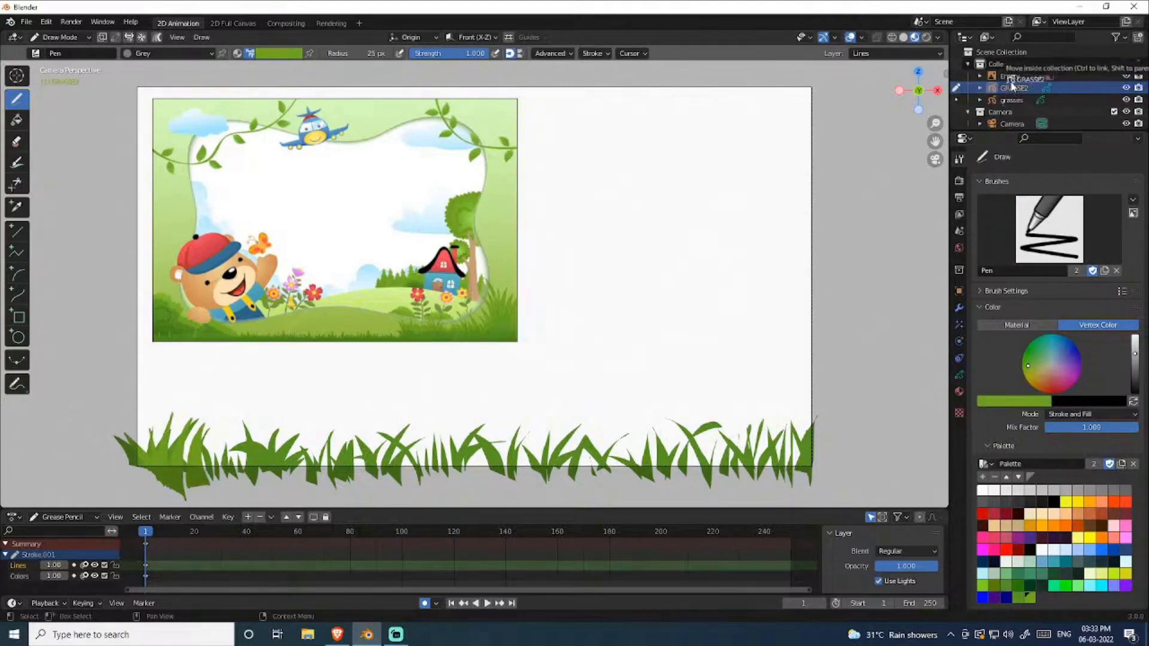
- Move the grasses object in the Outliner and rename GRASSE2 to grasses2
left_click_drag(1005, 100, 1010, 85)
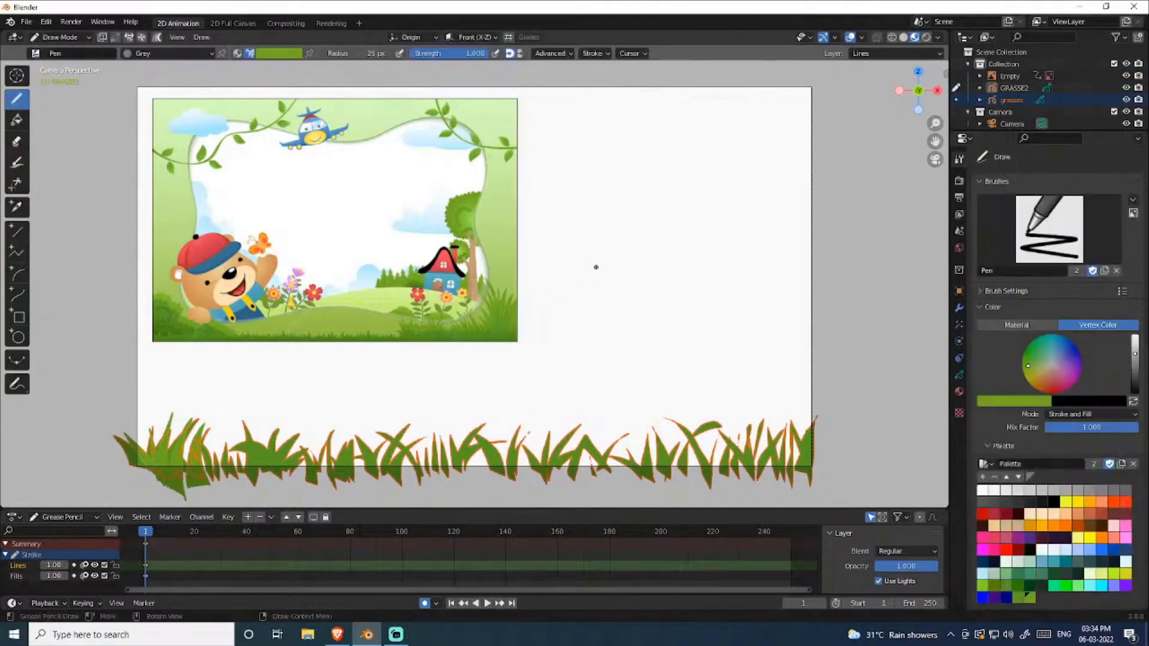
double_click(1015, 88)
type("grasses2")
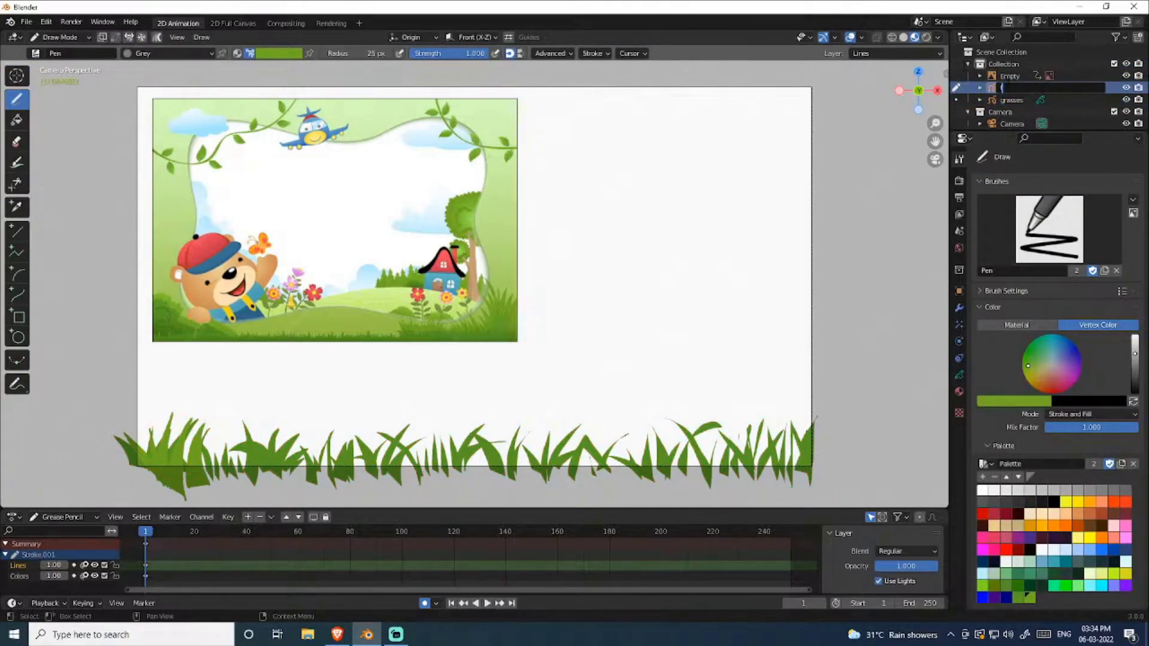
key("Return")
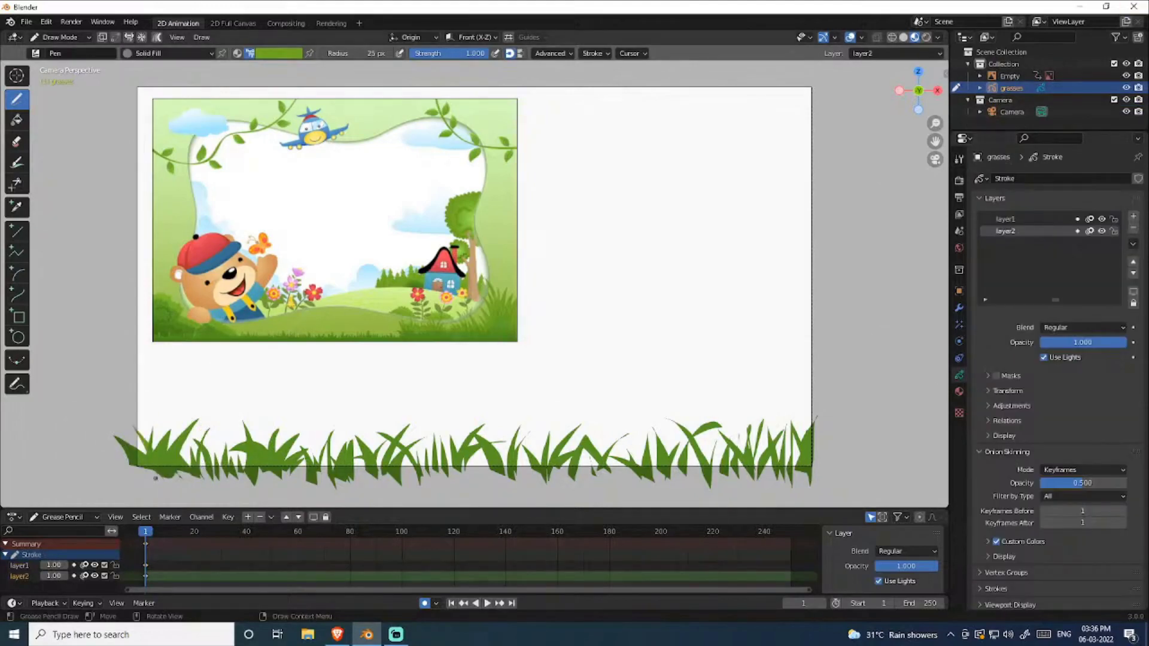
- On layer2, draw taller grass blades from the left across the middle of the strip
left_click_drag(179, 476, 198, 400)
mouse_move(203, 482)
left_mouse_down()
mouse_move(207, 434)
mouse_move(240, 431)
left_mouse_up()
left_click_drag(239, 482, 257, 429)
mouse_move(294, 494)
left_mouse_down()
mouse_move(312, 428)
mouse_move(345, 422)
mouse_move(374, 483)
mouse_move(425, 422)
left_mouse_up()
left_click_drag(413, 484, 437, 433)
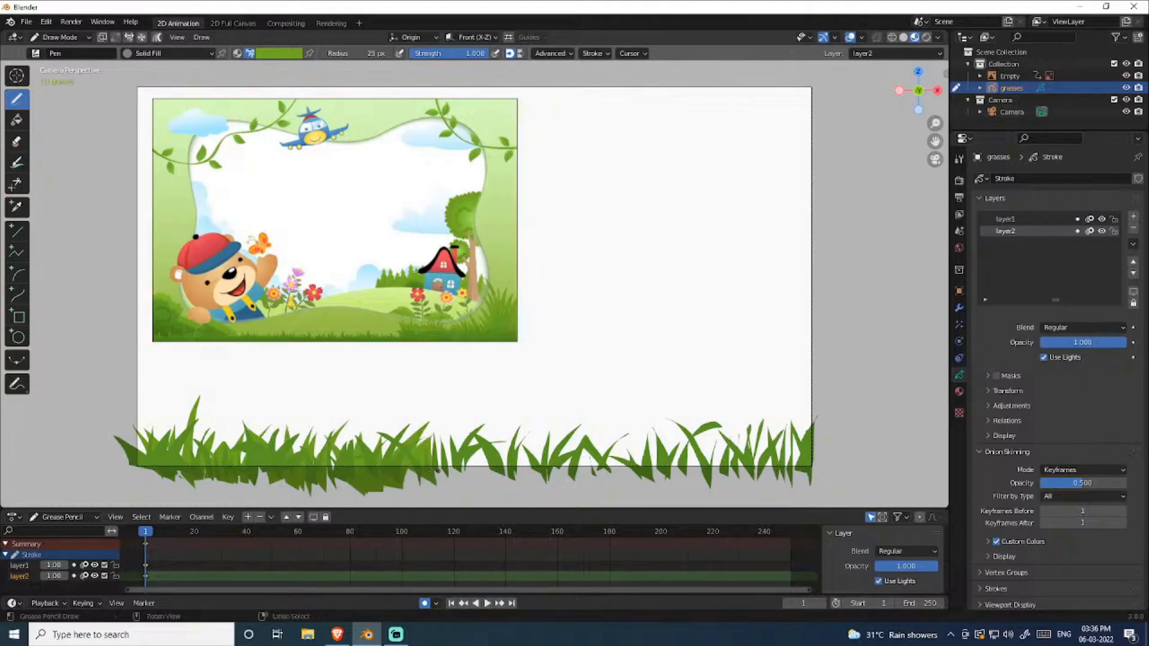
left_click_drag(410, 481, 428, 446)
mouse_move(407, 497)
left_mouse_down()
mouse_move(431, 425)
mouse_move(455, 461)
mouse_move(485, 425)
left_mouse_up()
left_click_drag(490, 477, 448, 433)
mouse_move(491, 497)
left_mouse_down()
mouse_move(436, 434)
mouse_move(467, 426)
left_mouse_up()
mouse_move(497, 494)
left_mouse_down()
mouse_move(501, 435)
mouse_move(539, 432)
left_mouse_up()
left_click_drag(540, 486, 544, 432)
mouse_move(574, 489)
left_mouse_down()
mouse_move(542, 425)
mouse_move(599, 417)
mouse_move(617, 483)
mouse_move(641, 404)
left_mouse_up()
- Add tall blades at the right end, reaching highest along the right frame edge
left_click_drag(626, 498, 634, 407)
left_click_drag(611, 452, 656, 432)
left_click_drag(665, 500, 634, 425)
left_click_drag(676, 503, 706, 402)
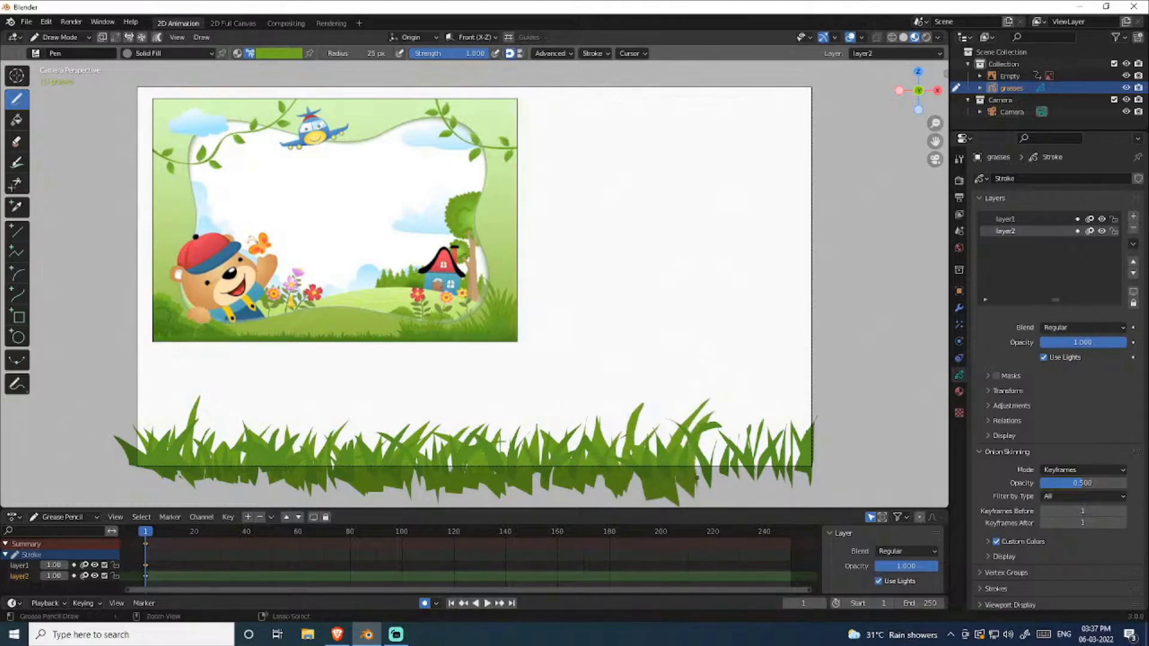
left_click_drag(695, 496, 731, 396)
mouse_move(725, 503)
left_mouse_down()
mouse_move(739, 434)
mouse_move(716, 440)
mouse_move(720, 483)
mouse_move(771, 396)
left_mouse_up()
key("ctrl+z")
left_click_drag(718, 503, 791, 376)
left_click_drag(753, 490, 730, 389)
left_click_drag(751, 489, 719, 366)
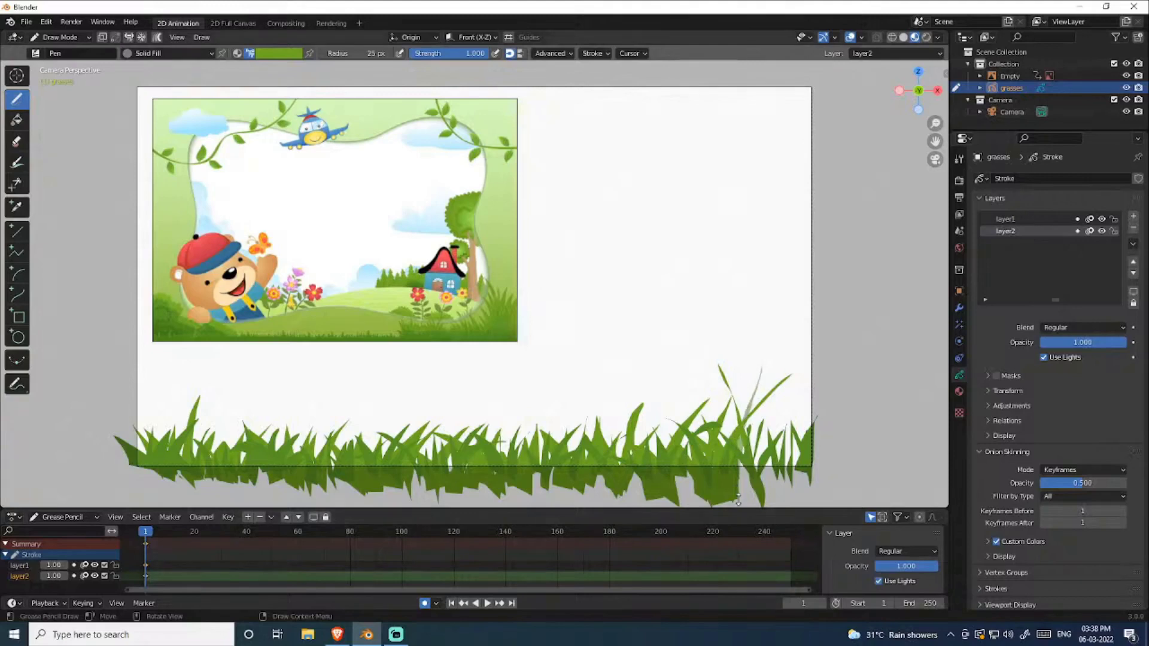
mouse_move(742, 440)
left_mouse_down()
mouse_move(780, 405)
mouse_move(694, 399)
left_mouse_up()
left_click_drag(768, 482, 785, 418)
left_click_drag(798, 478, 812, 358)
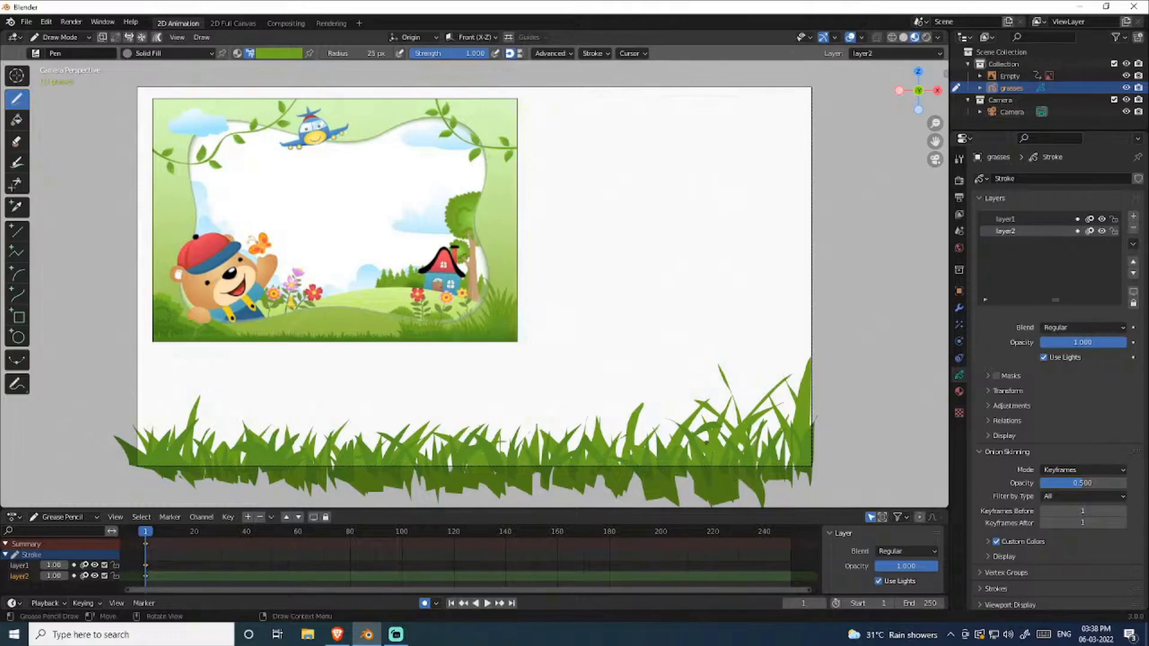
- Sample a darker green from the grass and save it to the palette
left_click(279, 53)
key("e")
left_click(419, 431)
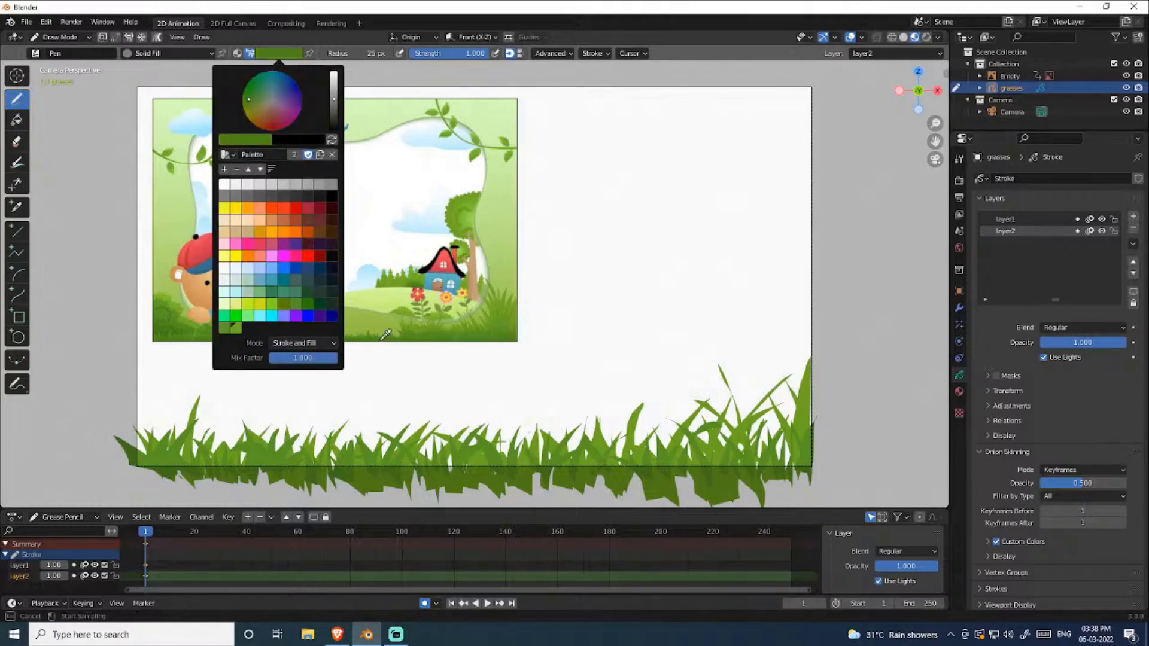
left_click(279, 53)
left_click(227, 172)
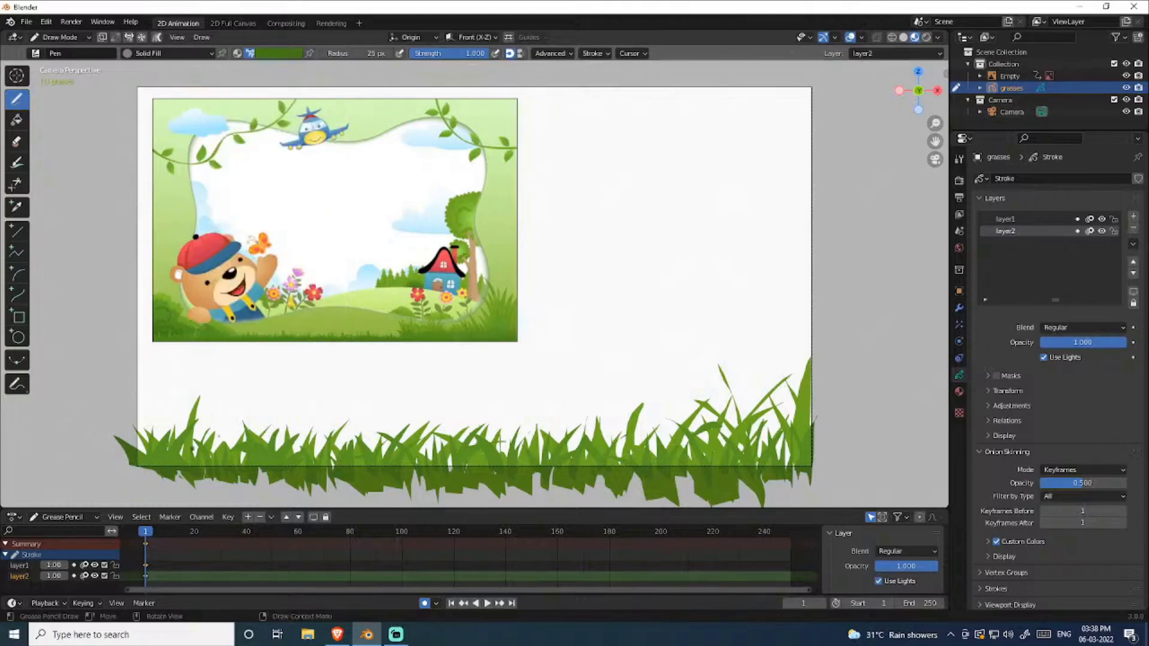
- Add a layer named layer3, move it to the top, and draw a darker blade
left_click(1132, 216)
double_click(1005, 231)
type("layer3")
key("Return")
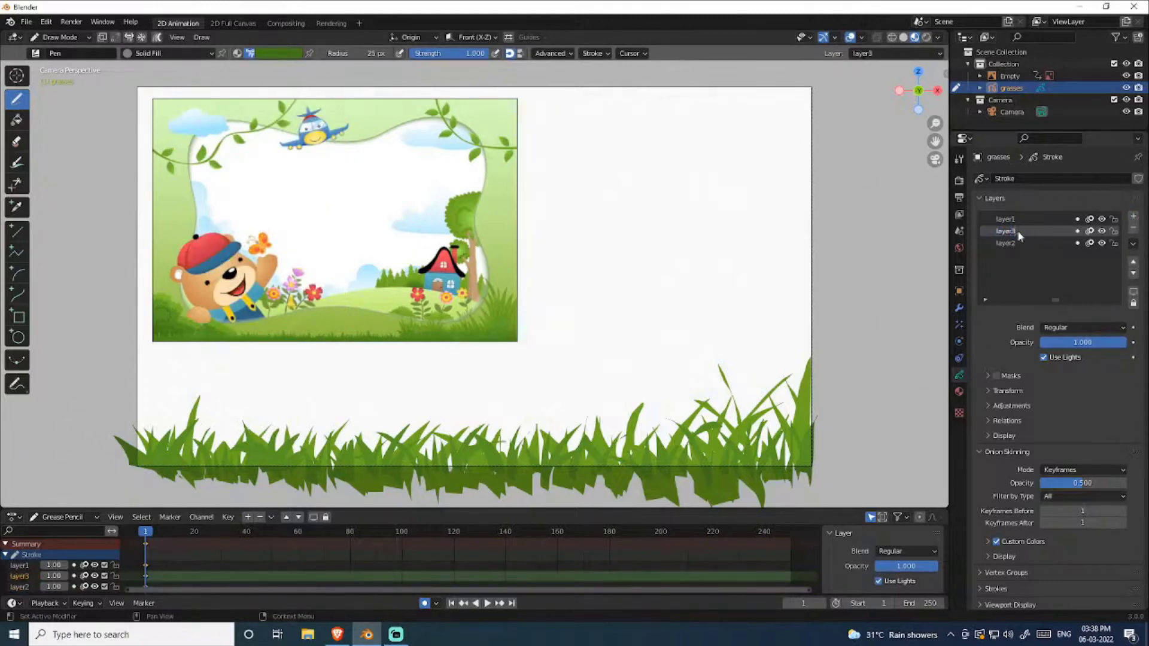
left_click(1133, 262)
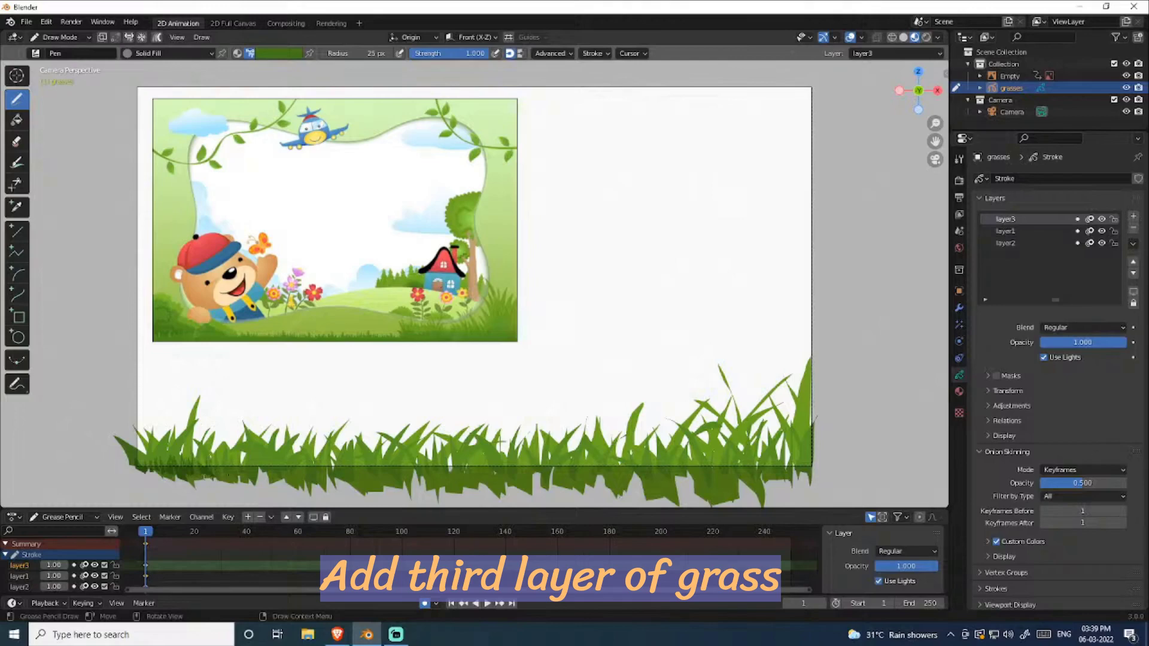
mouse_move(261, 482)
left_mouse_down()
mouse_move(252, 455)
mouse_move(298, 457)
left_mouse_up()
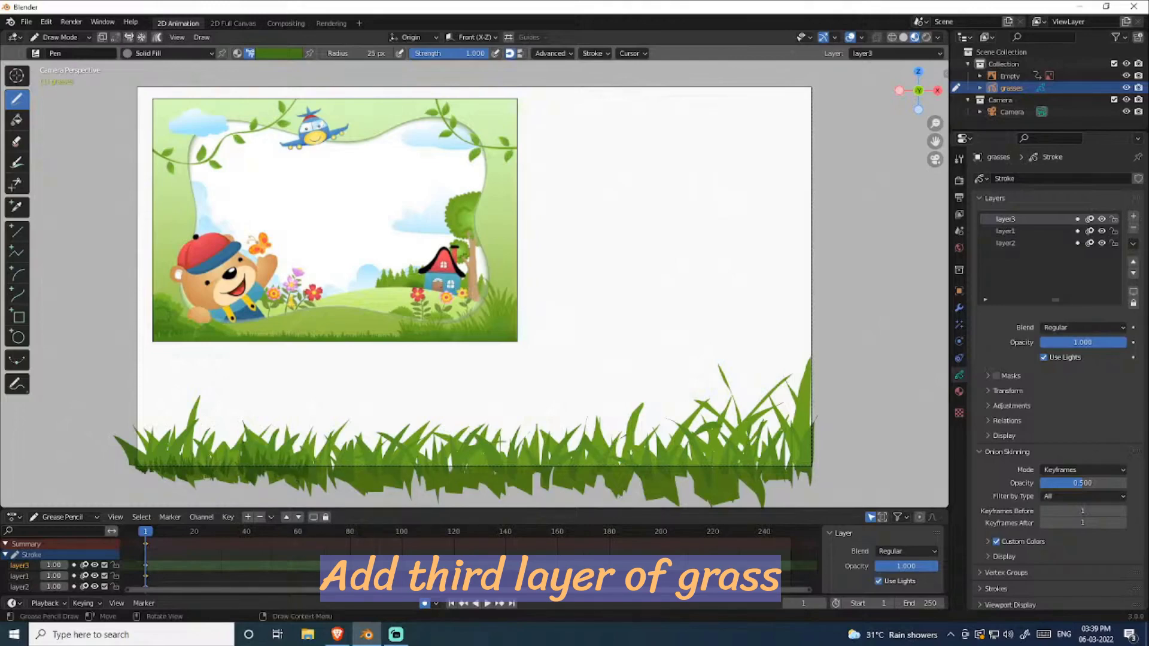
- Scatter darker grass blades through the middle and right of the strip
left_click_drag(447, 480, 443, 461)
mouse_move(345, 475)
left_mouse_down()
mouse_move(338, 468)
mouse_move(364, 456)
left_mouse_up()
mouse_move(440, 469)
left_mouse_down()
mouse_move(413, 449)
mouse_move(483, 461)
mouse_move(621, 451)
mouse_move(644, 423)
left_mouse_up()
left_click_drag(636, 480, 692, 398)
mouse_move(682, 482)
left_mouse_down()
mouse_move(693, 456)
mouse_move(708, 456)
left_mouse_up()
left_click_drag(720, 473, 729, 444)
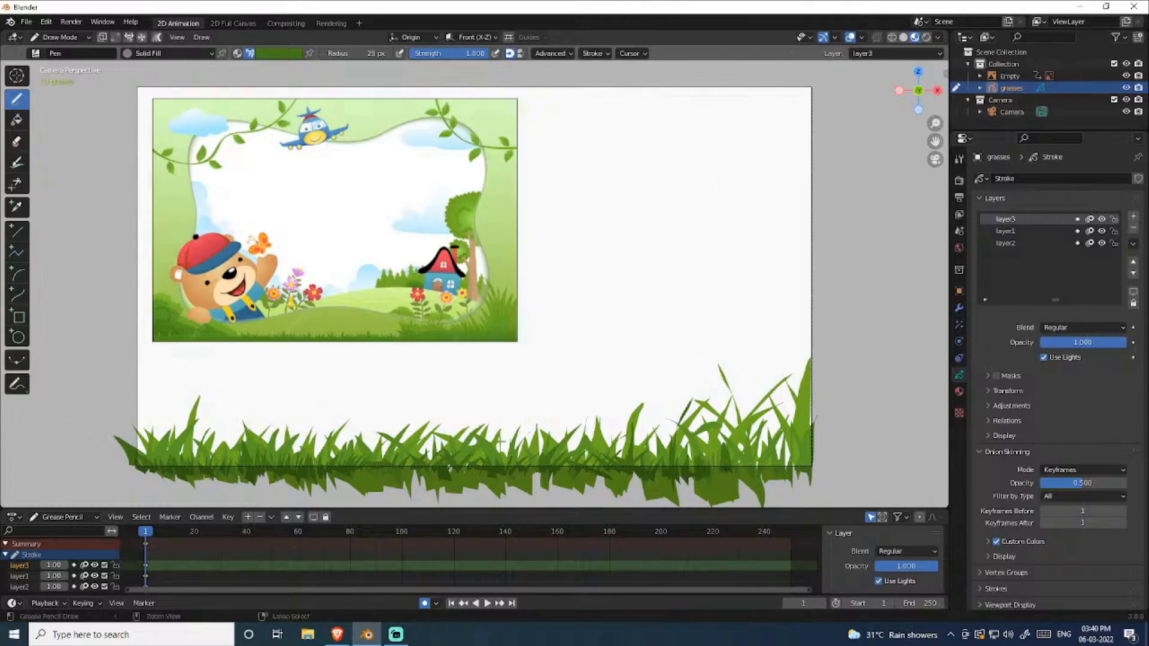
- Undo unwanted strokes and redraw tall thin dark blades at the right edge
key("ctrl+z")
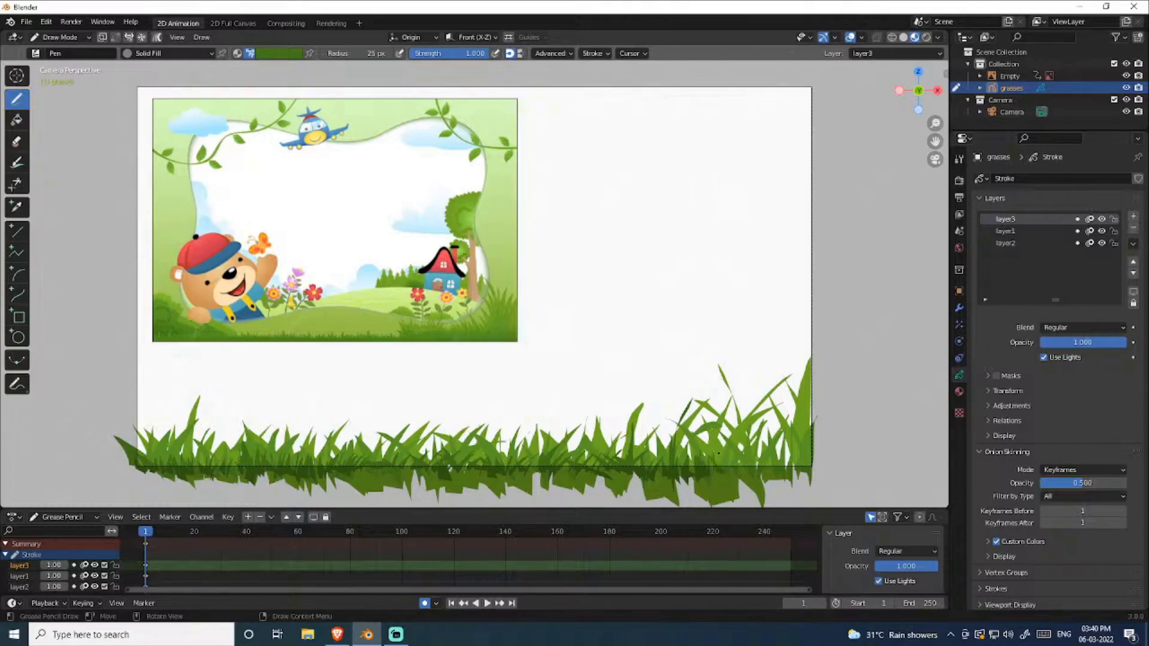
left_click_drag(742, 480, 767, 430)
left_click_drag(764, 489, 784, 472)
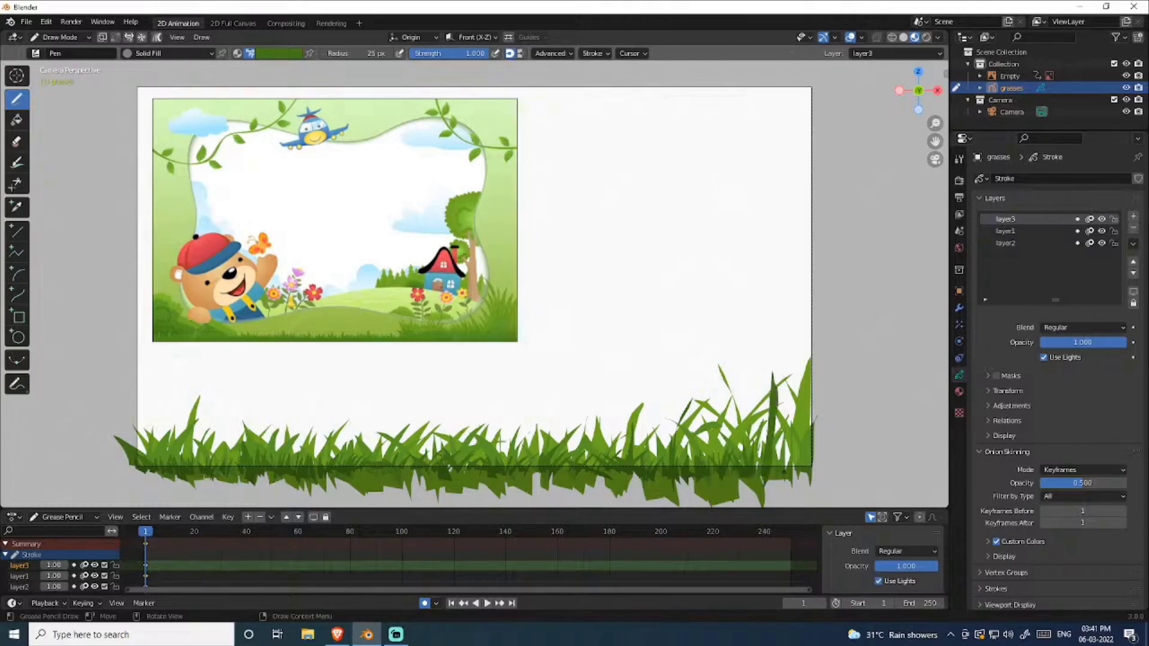
key("ctrl+z")
left_click_drag(775, 473, 738, 366)
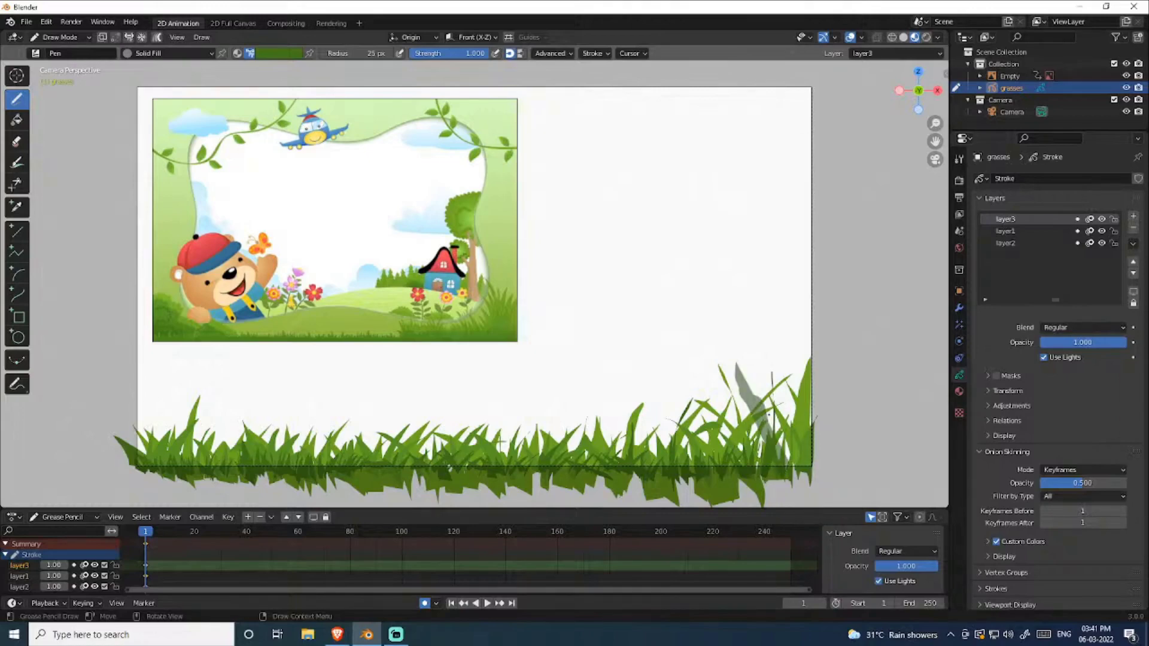
left_click_drag(786, 458, 795, 349)
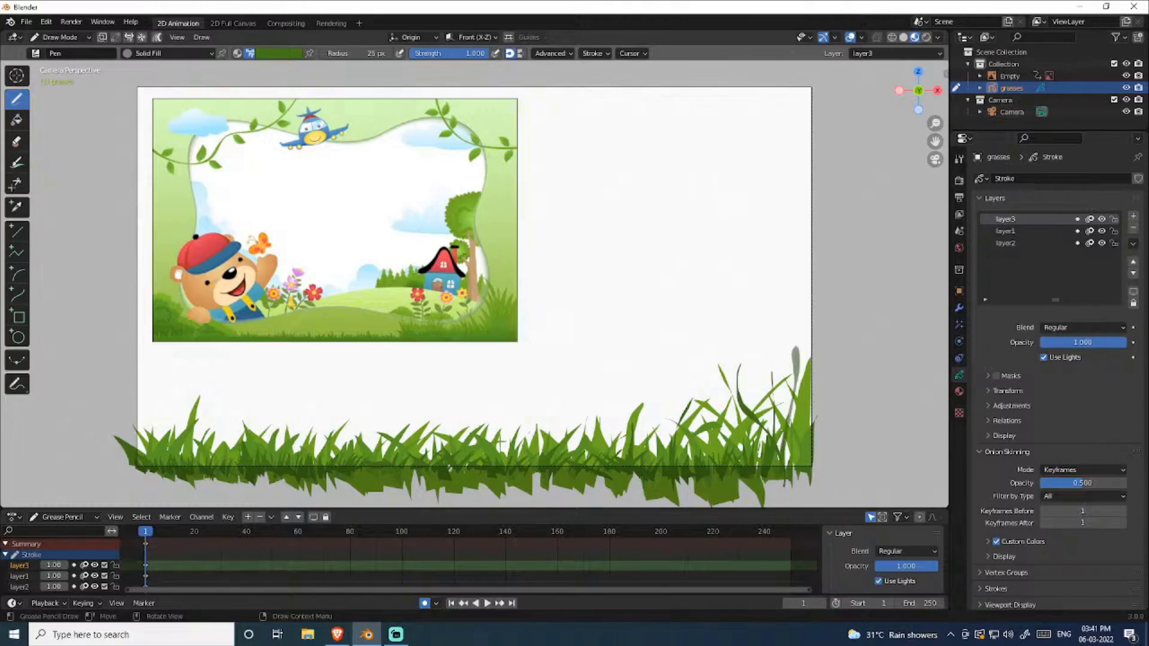
left_click_drag(777, 421, 790, 351)
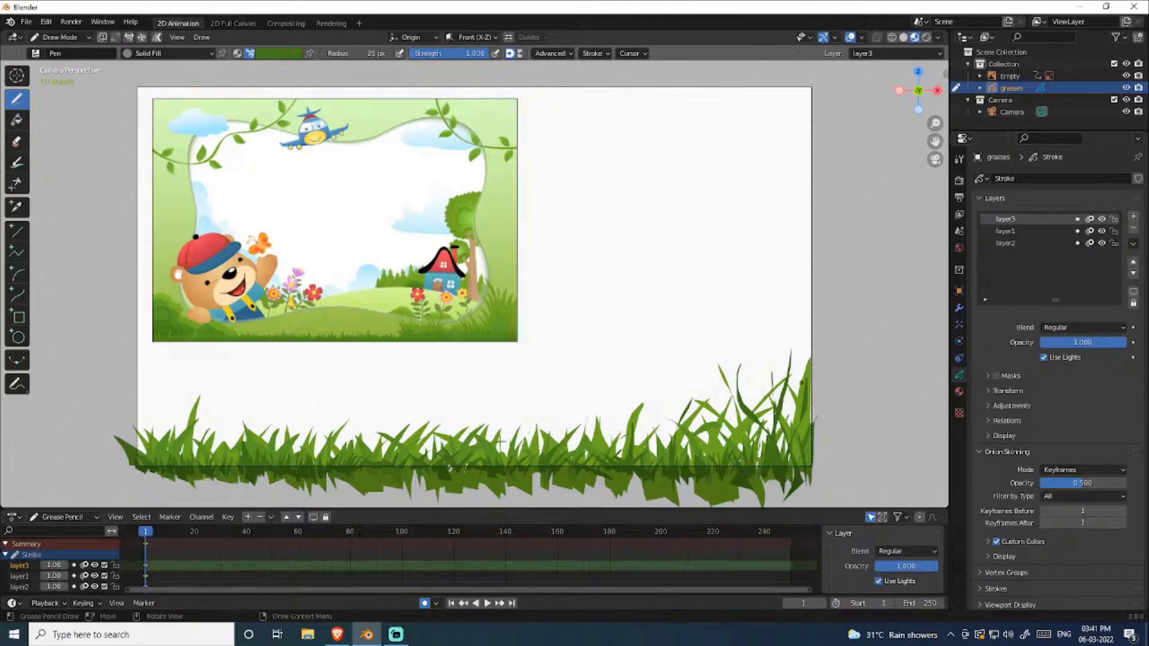
- Add a Deform > Noise modifier to the grasses object and play the animation
left_click(959, 308)
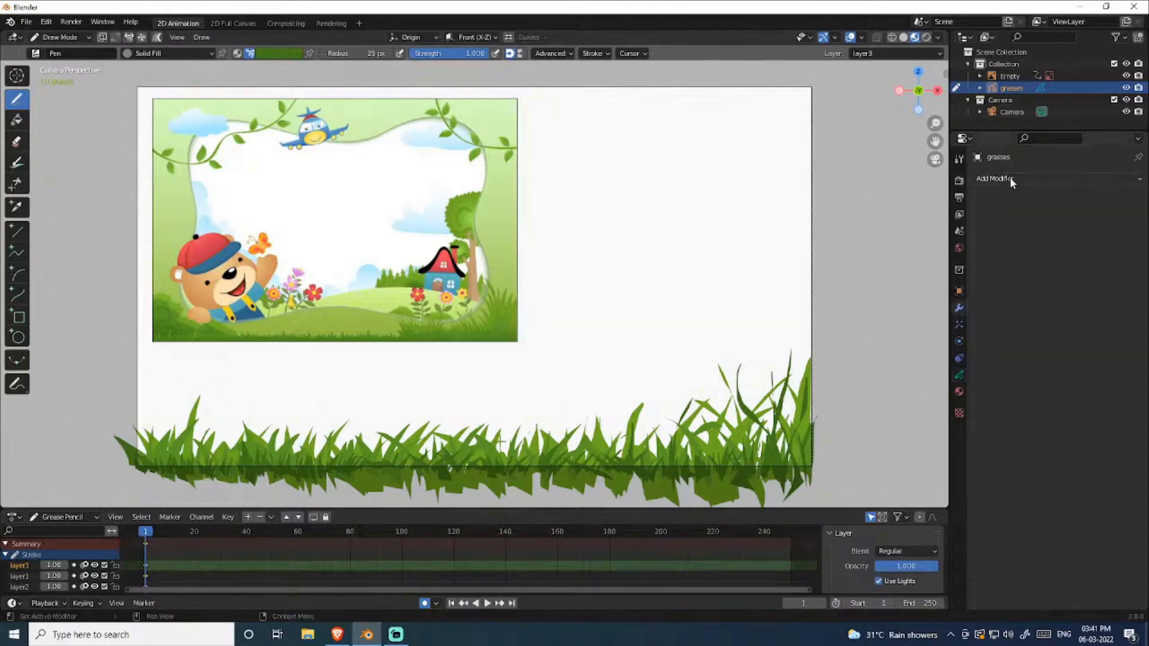
left_click(996, 178)
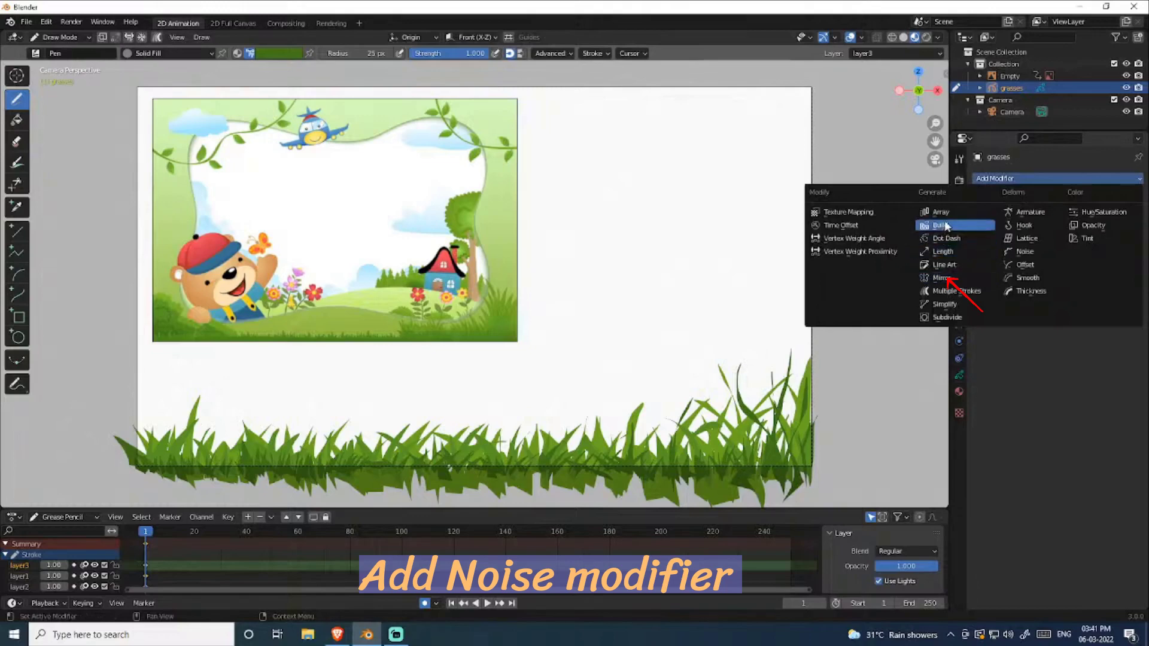
left_click(1032, 254)
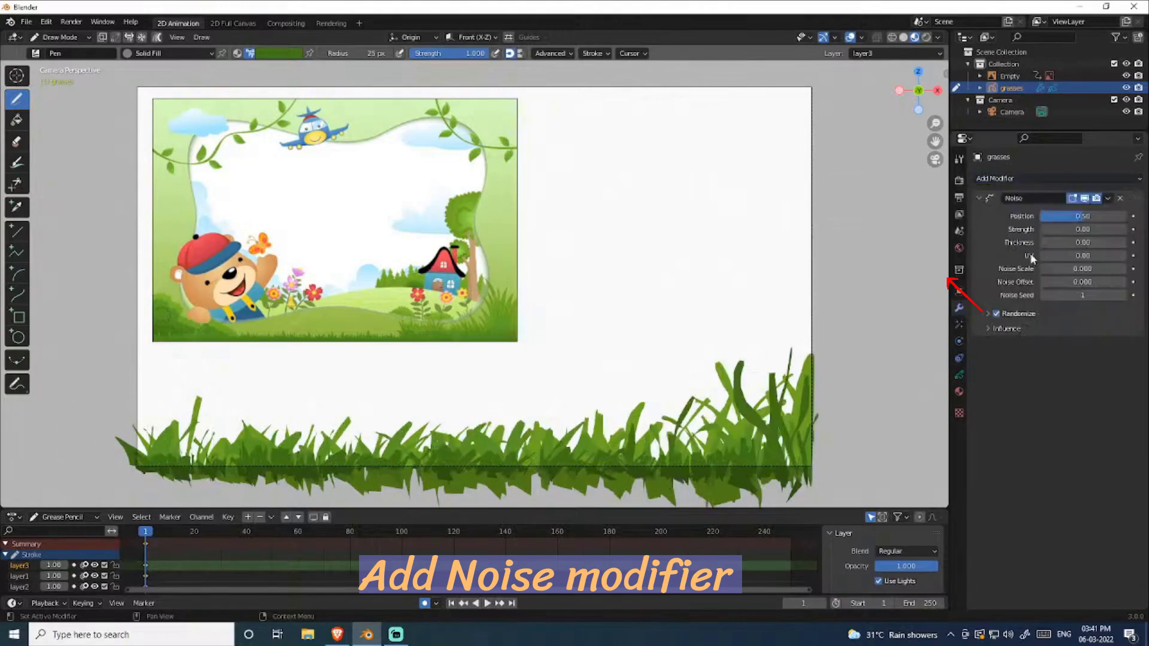
left_click(987, 329)
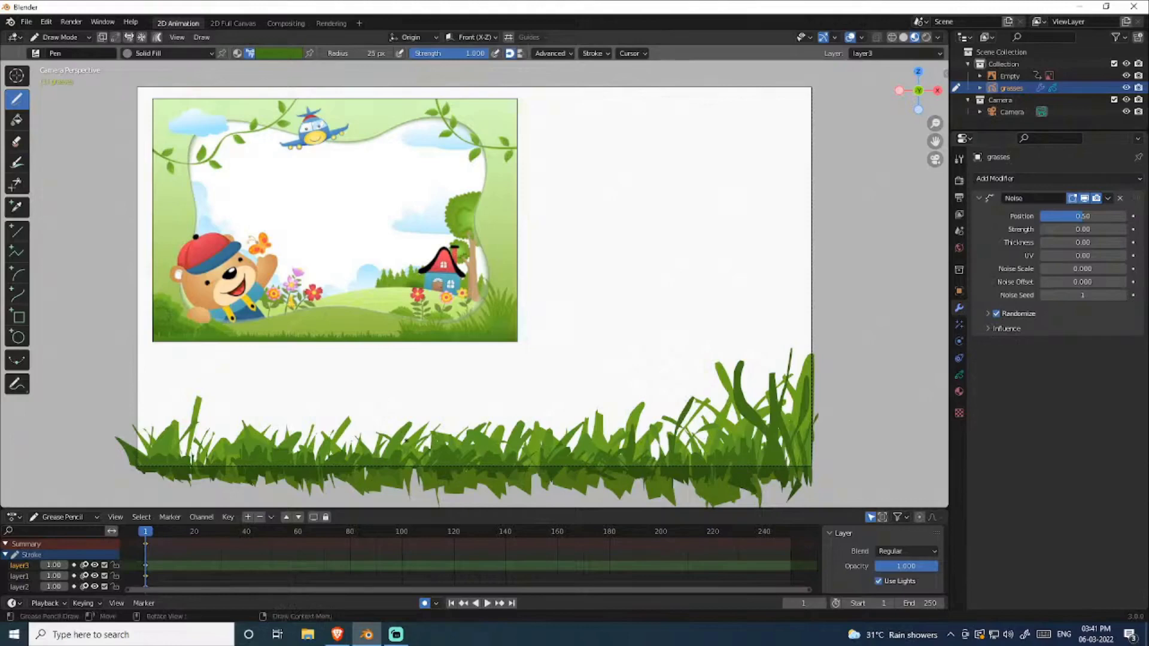
key("space")
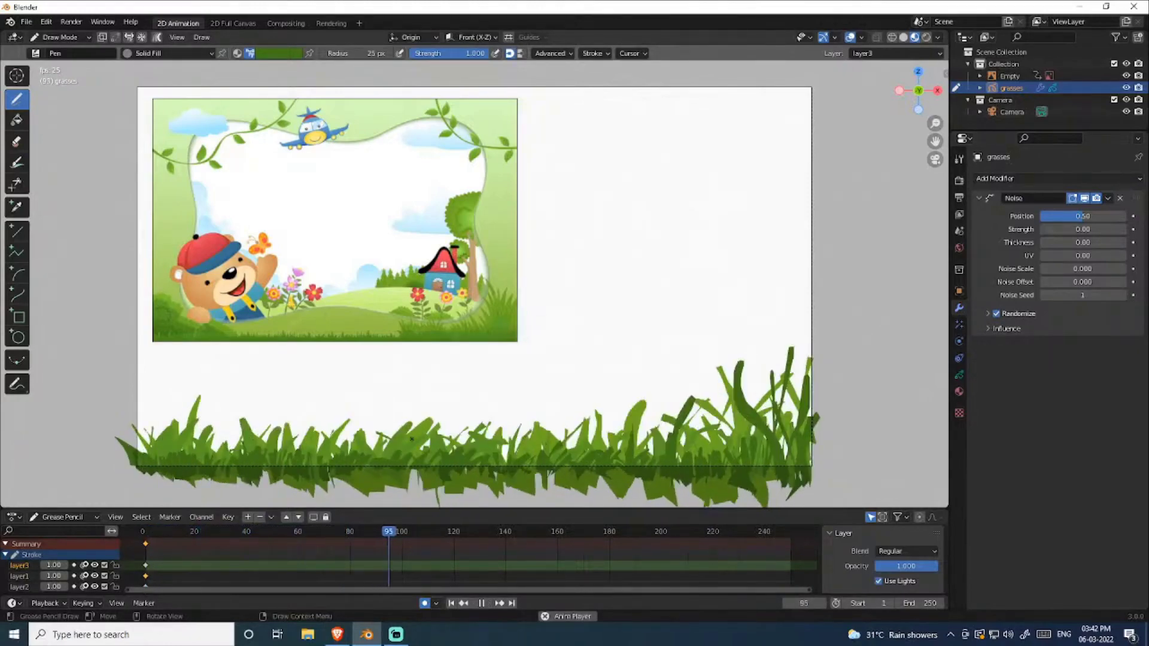
- Stop playback, rewind to frame 1, and lower the Noise Position amount to 0.11
key("space")
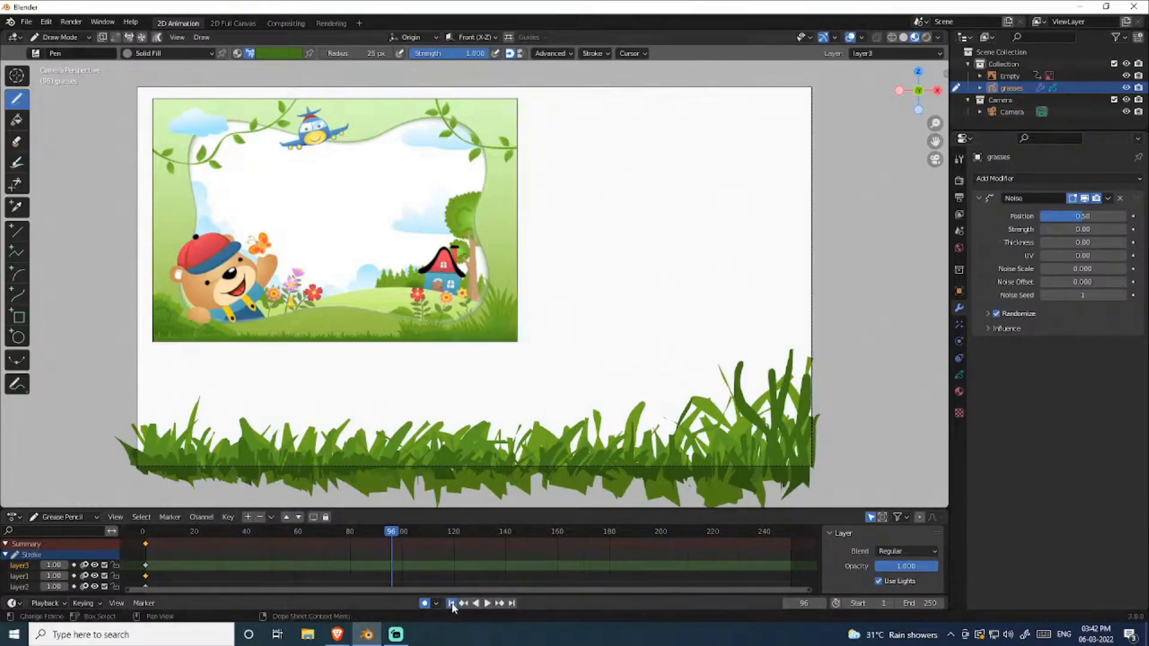
left_click(451, 603)
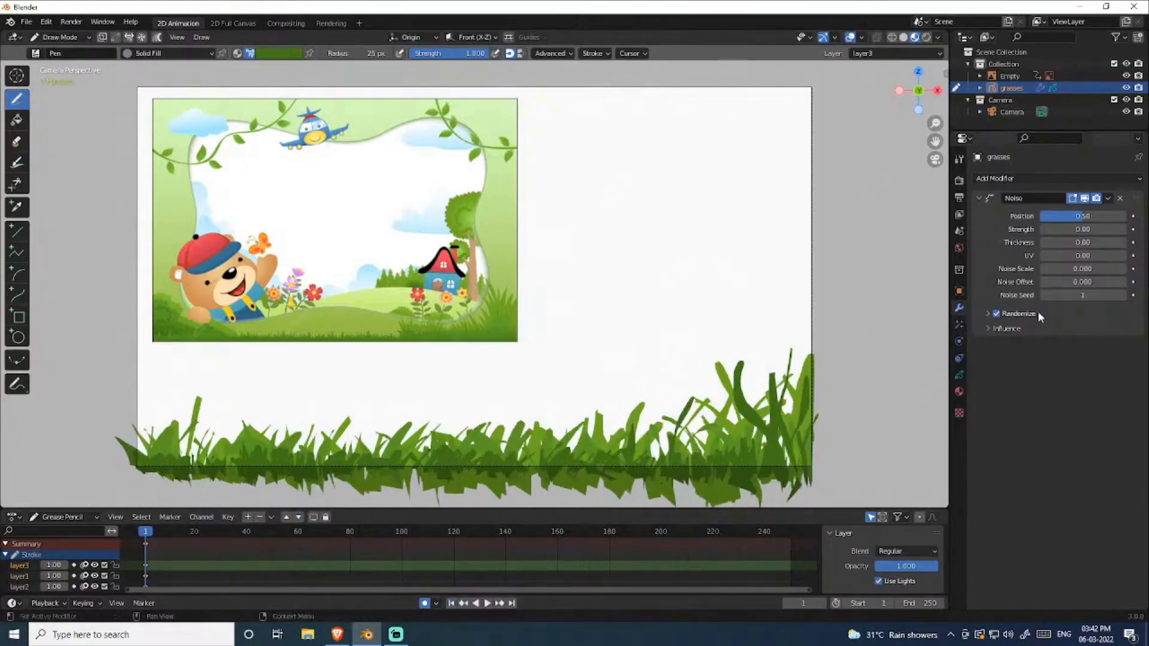
left_click_drag(1092, 212, 989, 209)
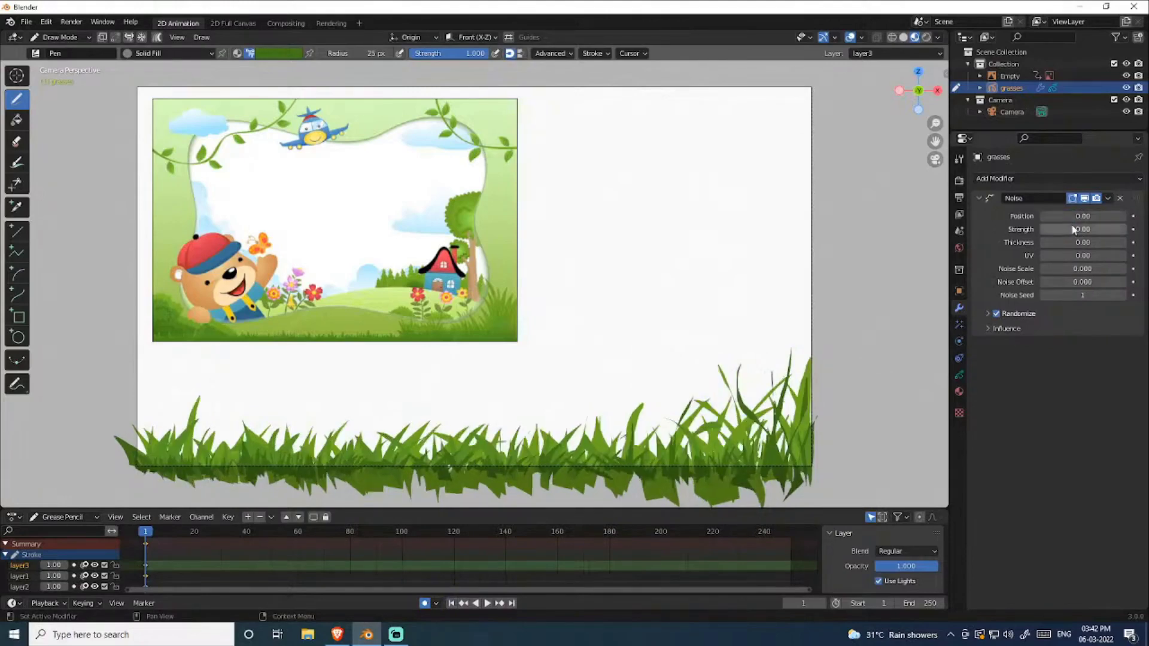
left_click_drag(1067, 215, 1072, 214)
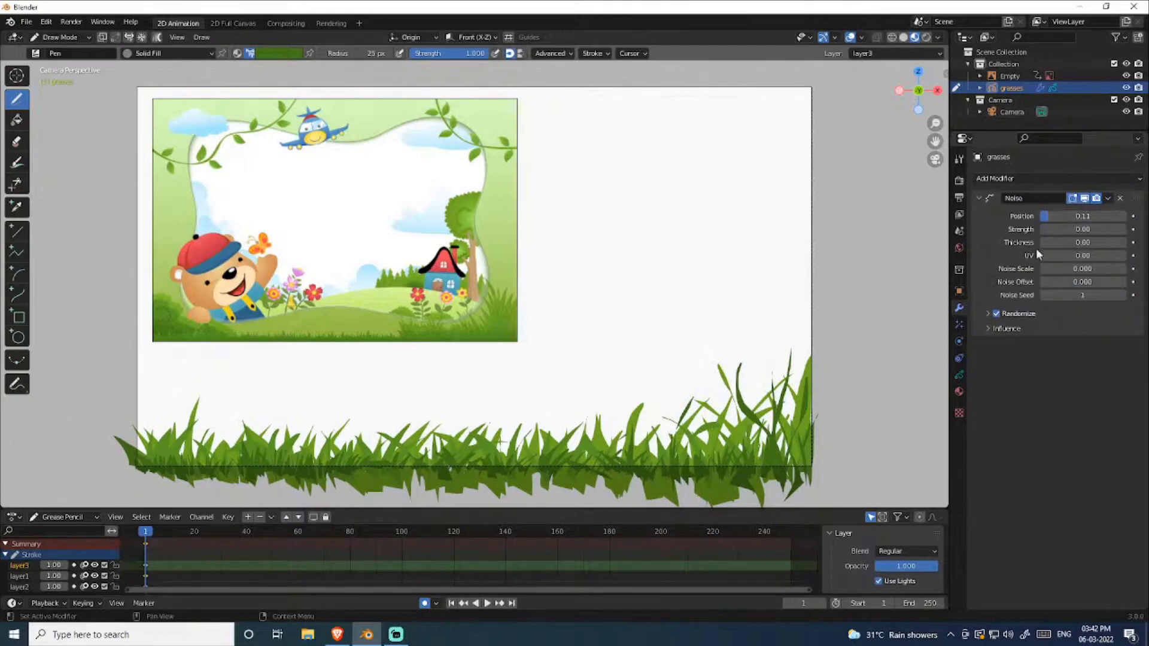
- Limit the Noise modifier's influence to layer3, preview playback, and rewind to frame 1
left_click(987, 328)
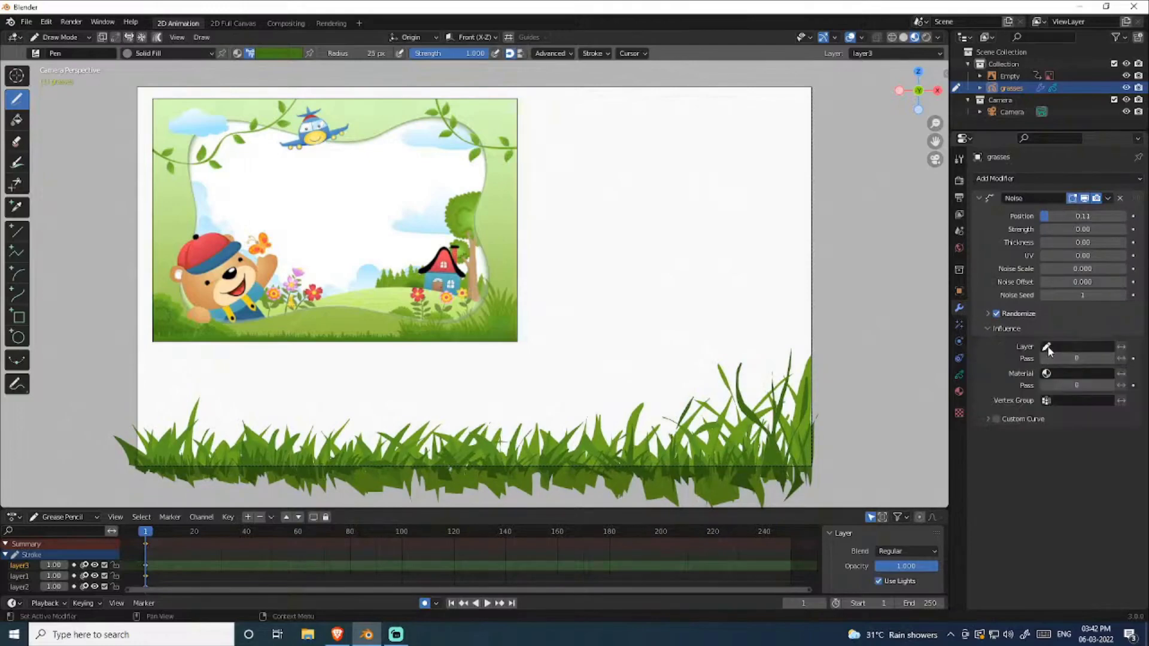
left_click(1077, 346)
left_click(1030, 388)
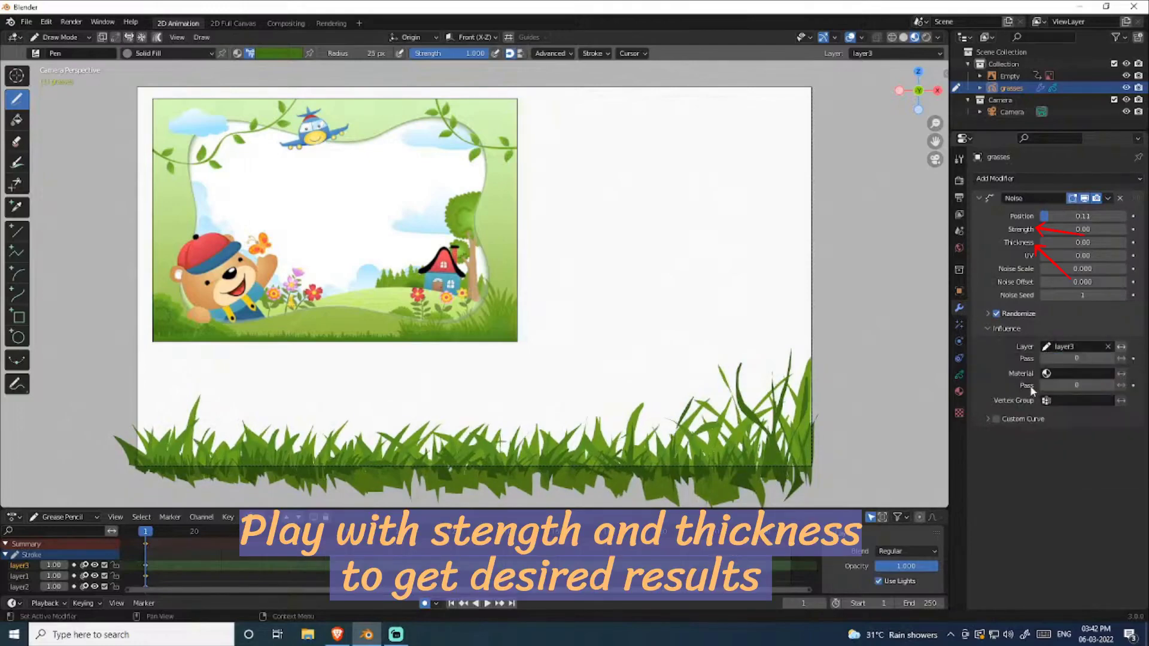
key("space")
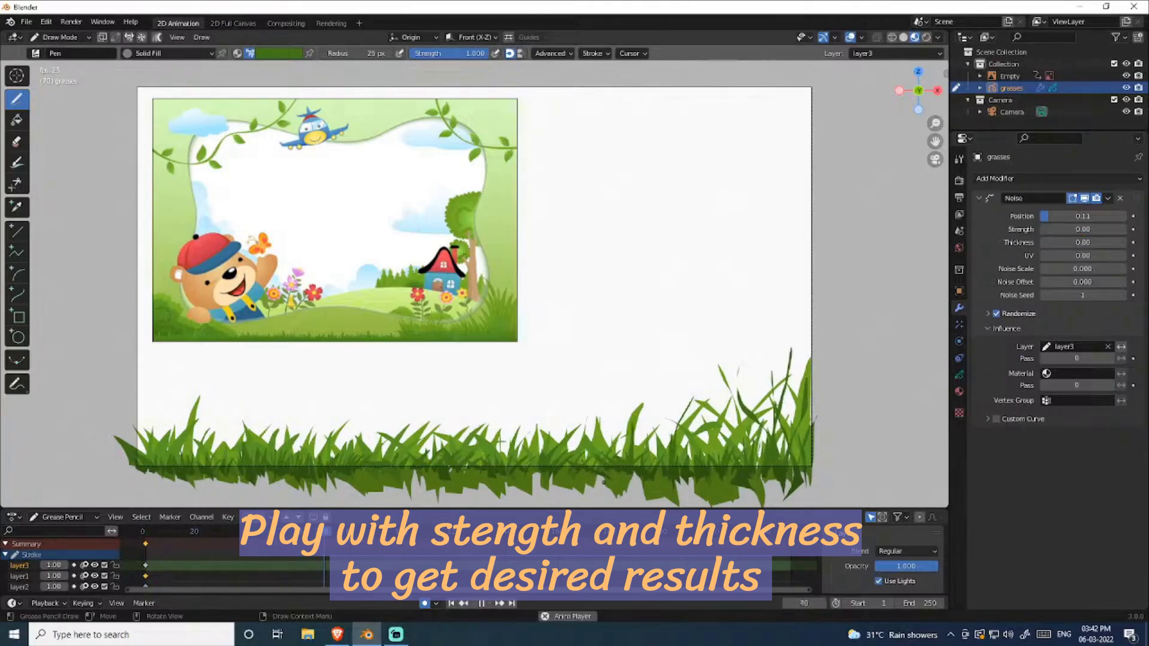
key("space")
left_click(451, 603)
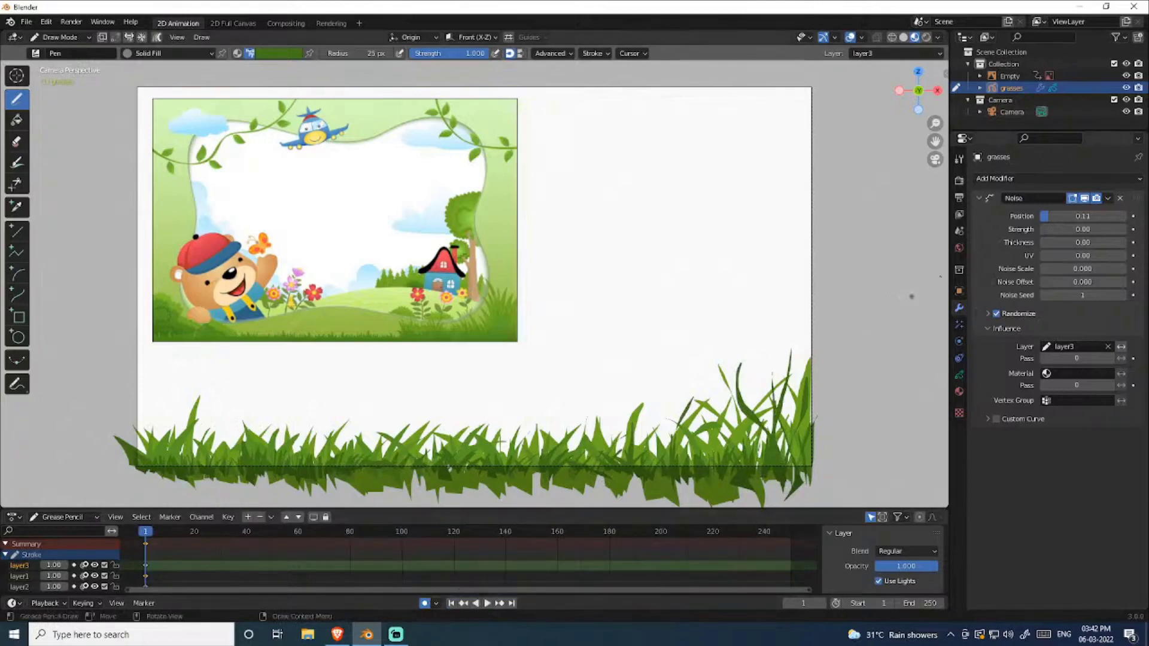
- Duplicate the Noise modifier twice, creating Noise.001 and Noise.002
left_click(1108, 199)
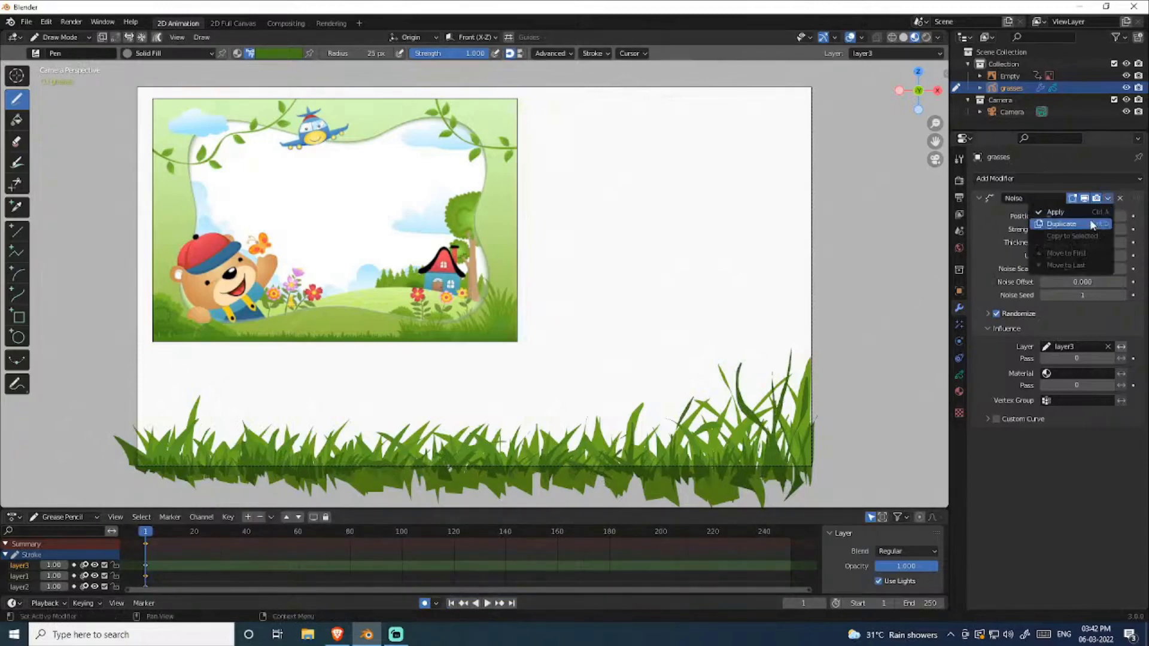
left_click(1093, 226)
left_click(1108, 200)
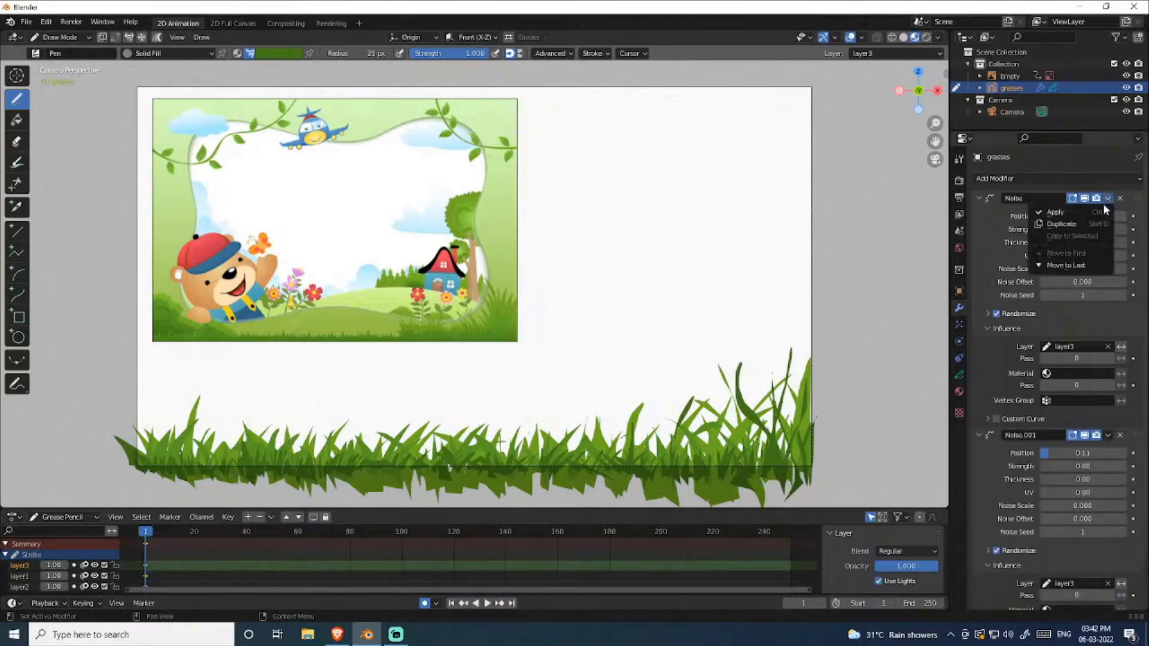
left_click(1077, 226)
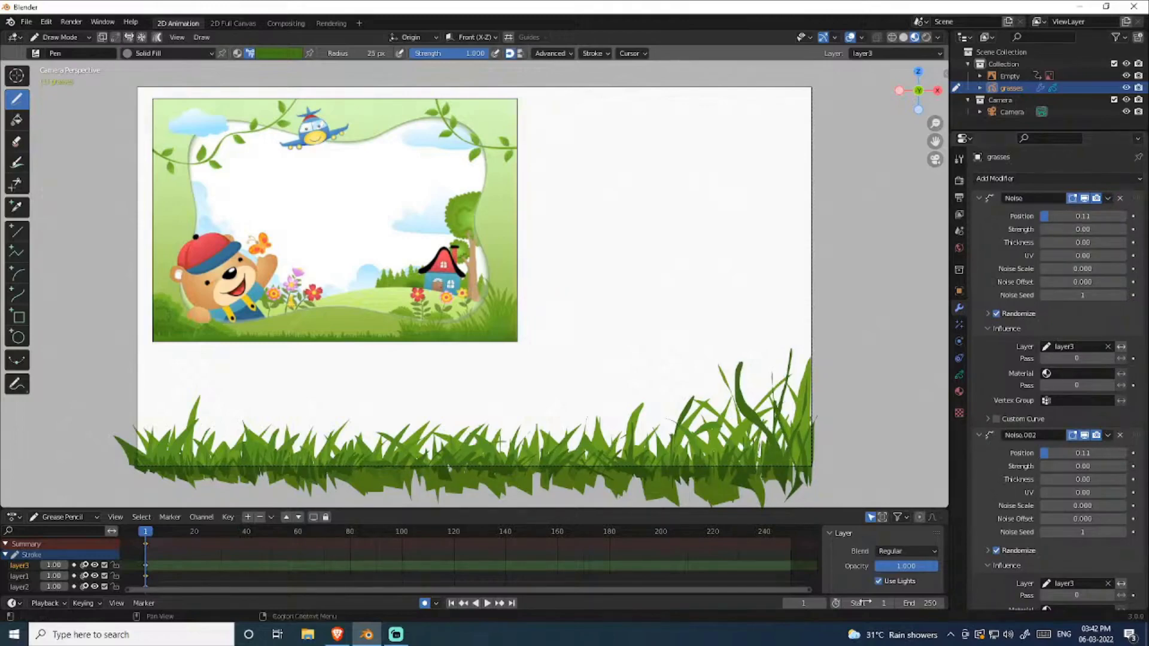
- Limit Noise.002's influence to layer2
scroll(1040, 469, "down", 3)
scroll(1042, 472, "down", 2)
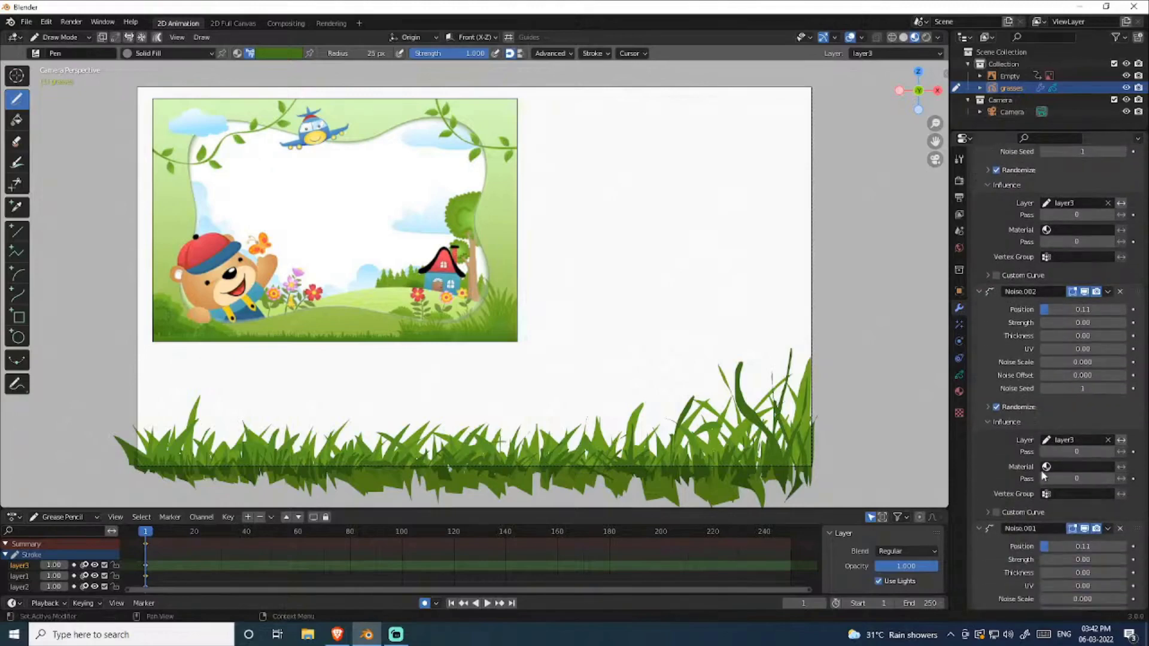
scroll(1042, 471, "down", 2)
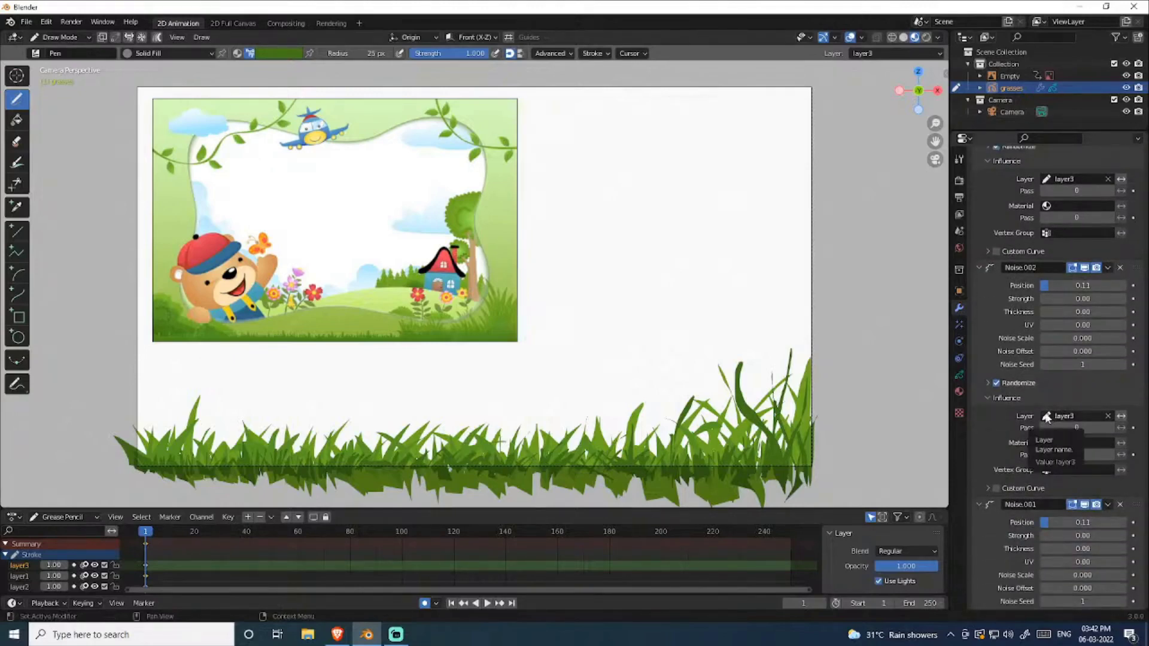
scroll(1045, 412, "up", 1)
scroll(1044, 412, "up", 1)
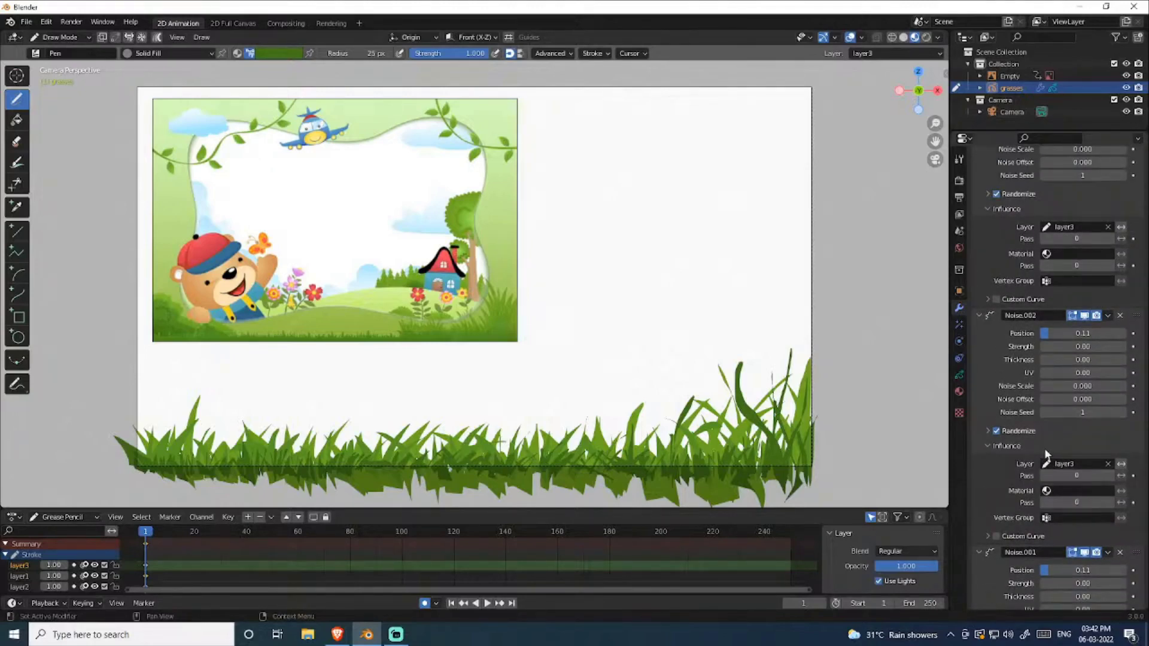
left_click(1057, 465)
left_click(1023, 483)
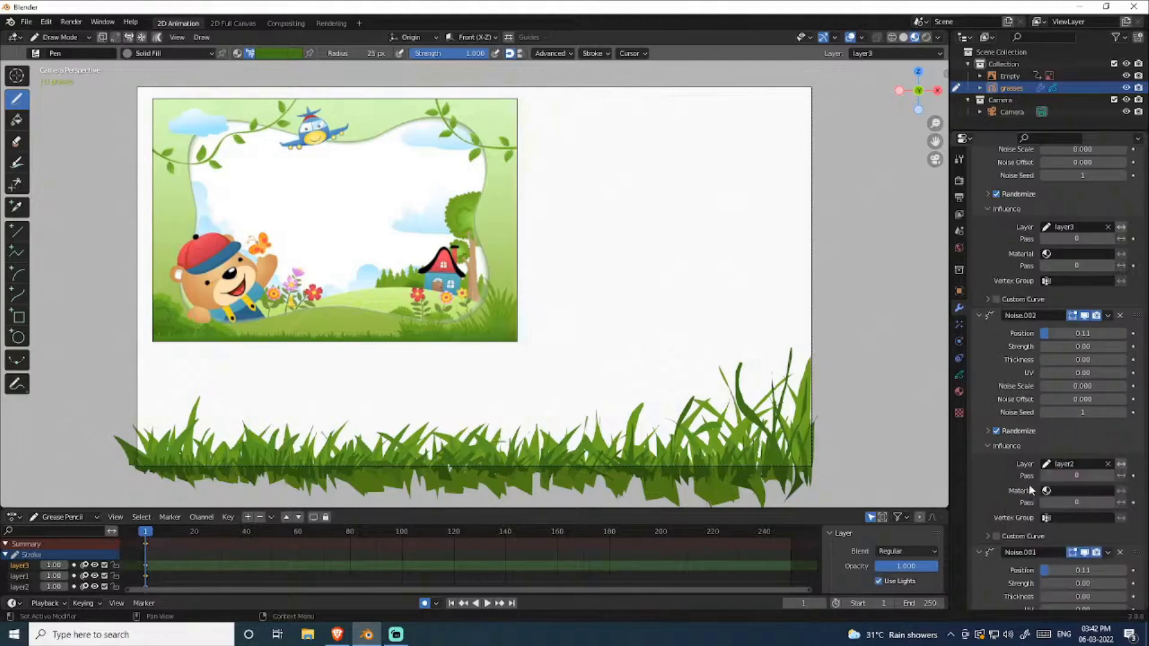
- Limit Noise.001's influence to layer1 and play the swaying grass animation
scroll(1020, 507, "down", 2)
scroll(1020, 508, "down", 3)
scroll(1020, 507, "down", 1)
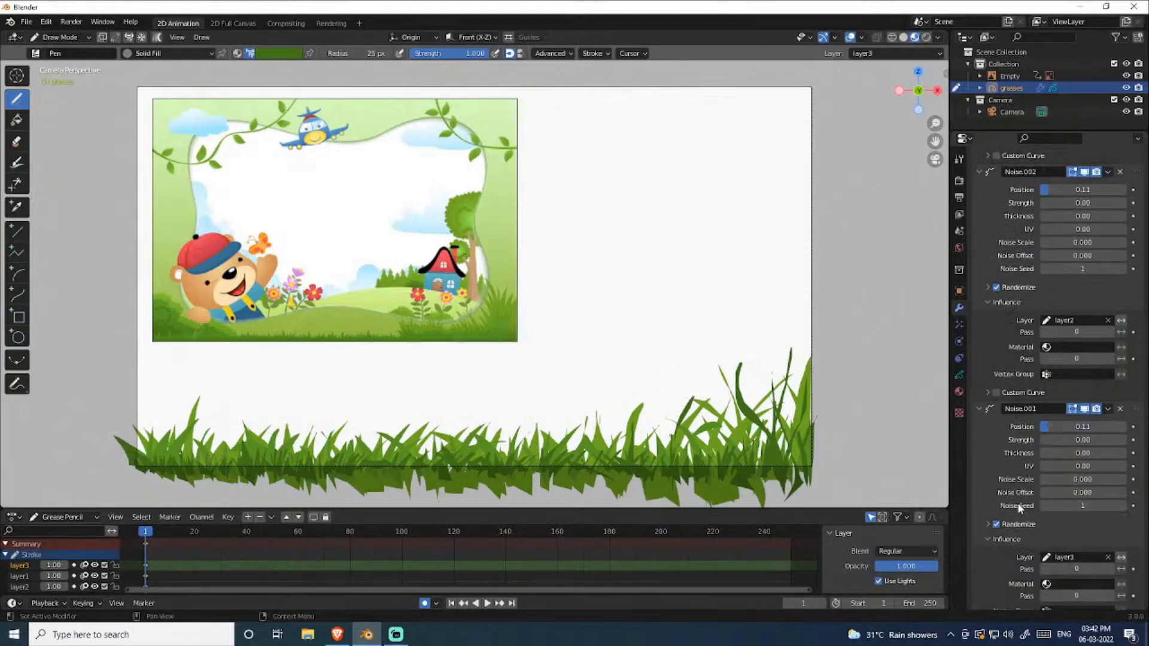
left_click(1053, 556)
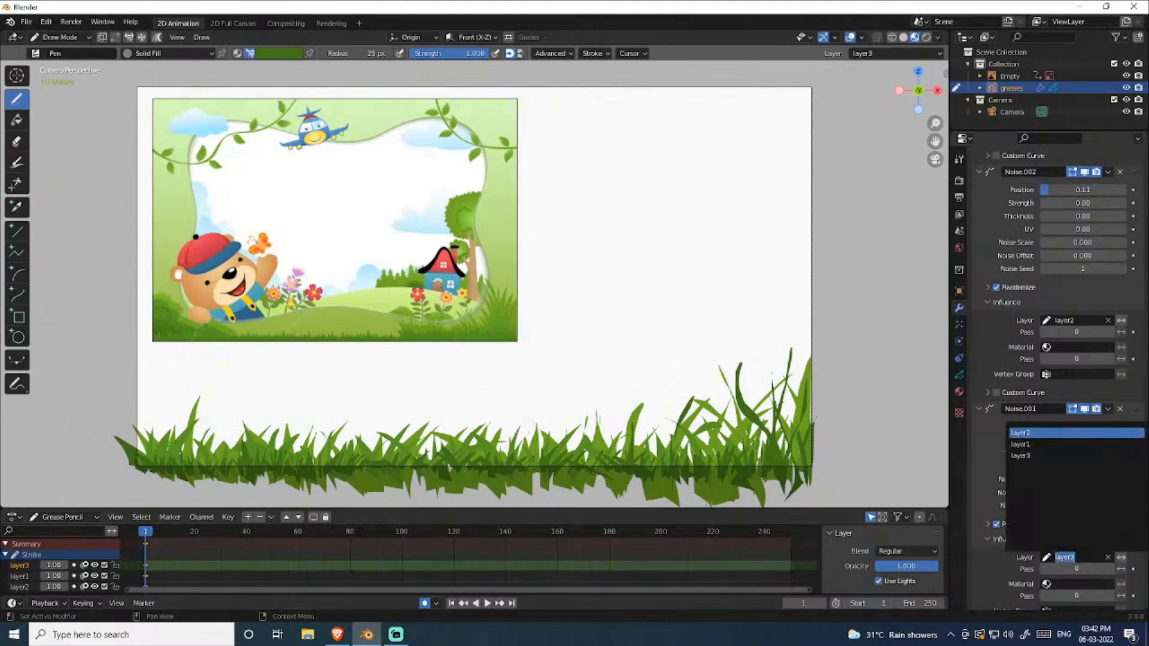
left_click(1024, 444)
key("space")
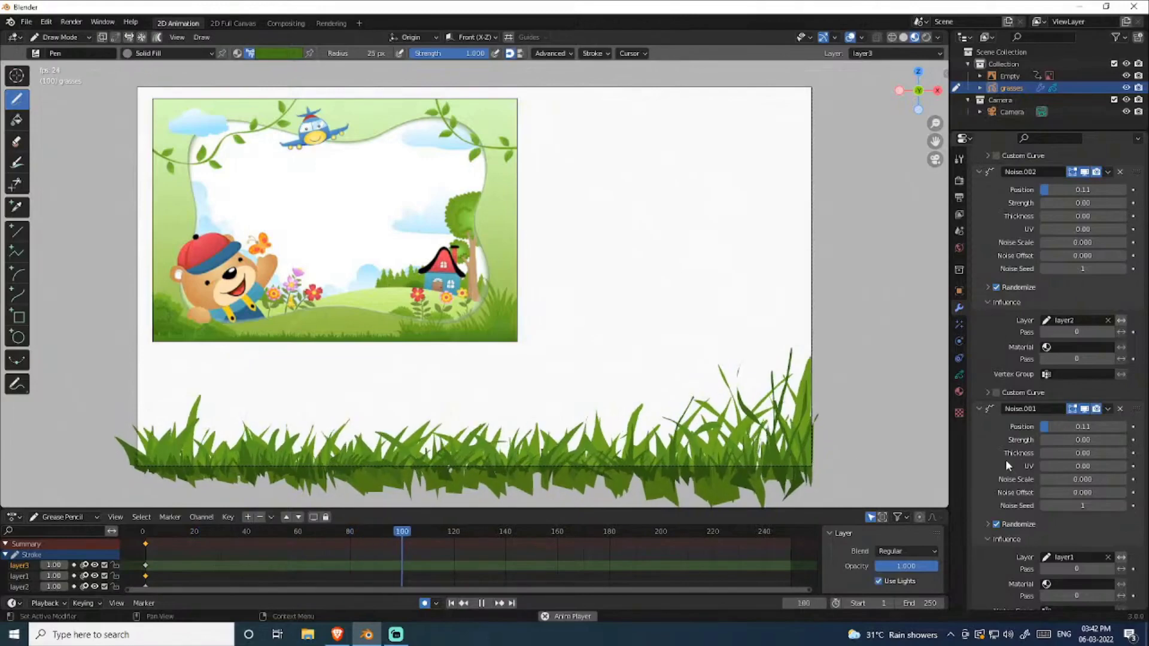
- Stop playback and raise Noise.001's Position amount to 0.35, back on the first frame
key("space")
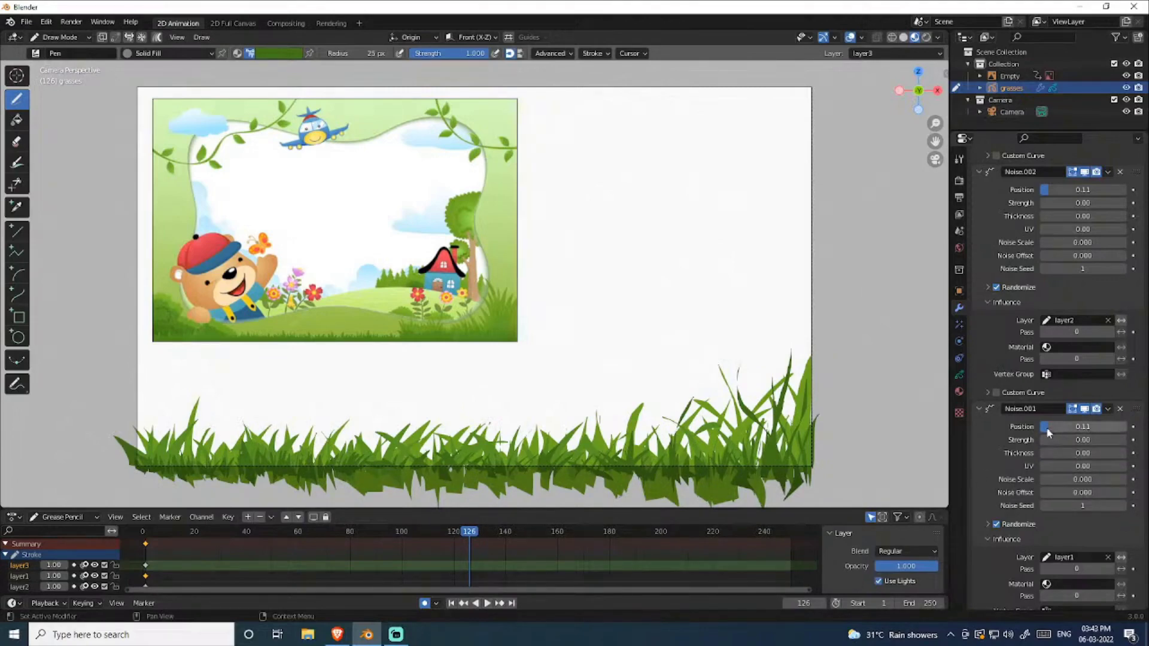
left_click_drag(1047, 432, 1060, 432)
left_click(452, 603)
mouse_move(1060, 427)
left_mouse_down()
mouse_move(1041, 426)
mouse_move(1053, 426)
left_mouse_up()
- Raise Noise.002's Position to 0.87 and play the animation once to preview the stronger sway
scroll(1018, 511, "down", 1)
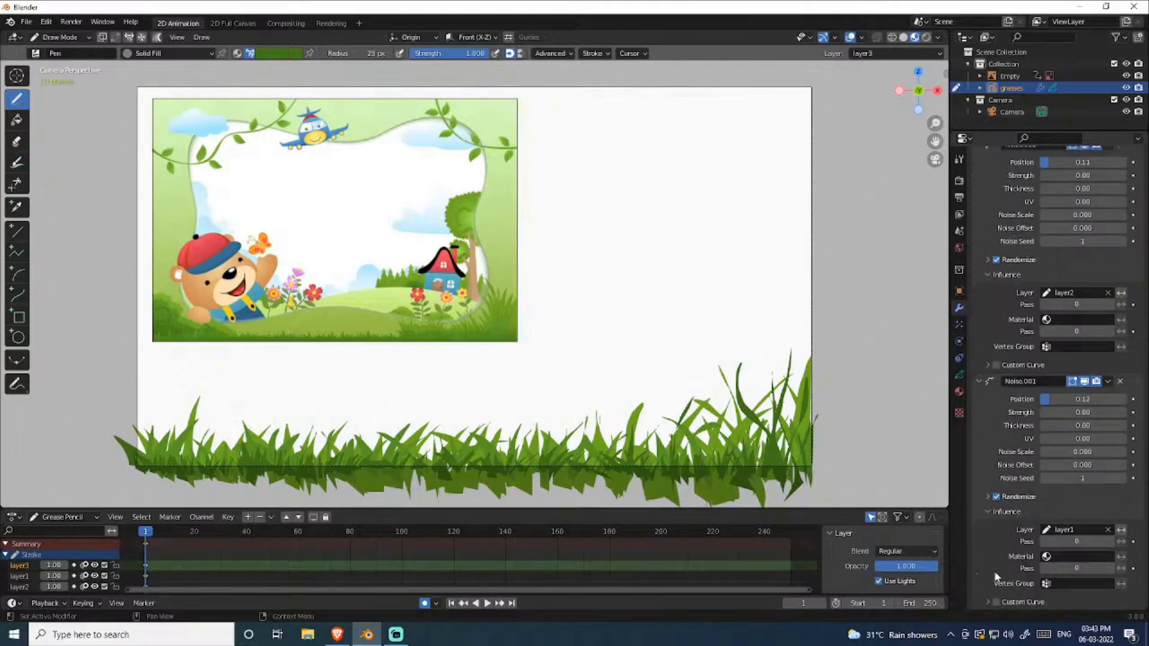
scroll(1029, 346, "up", 5)
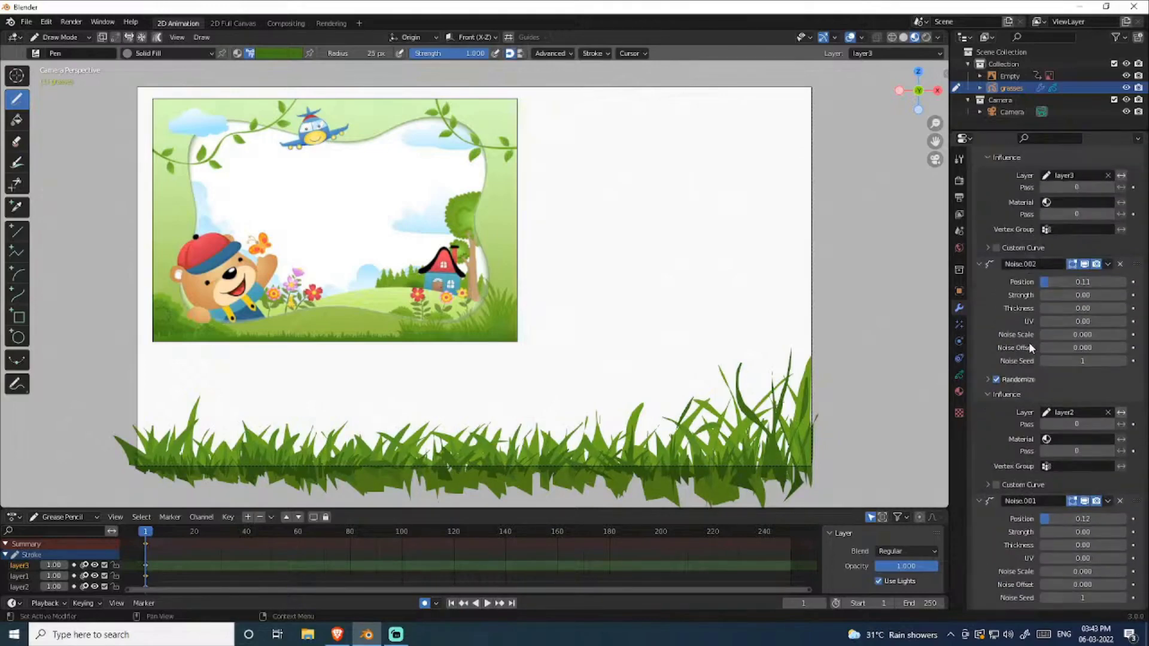
scroll(1052, 386, "up", 3)
scroll(1050, 419, "up", 4)
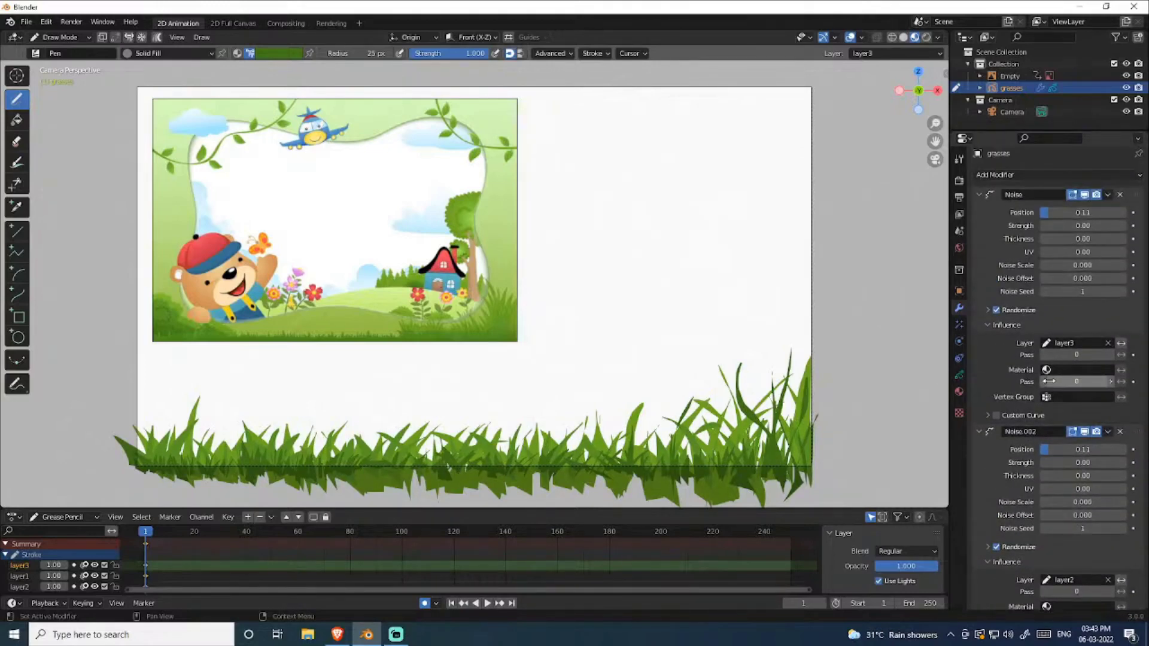
mouse_move(1048, 455)
left_mouse_down()
mouse_move(1068, 455)
mouse_move(1051, 449)
left_mouse_up()
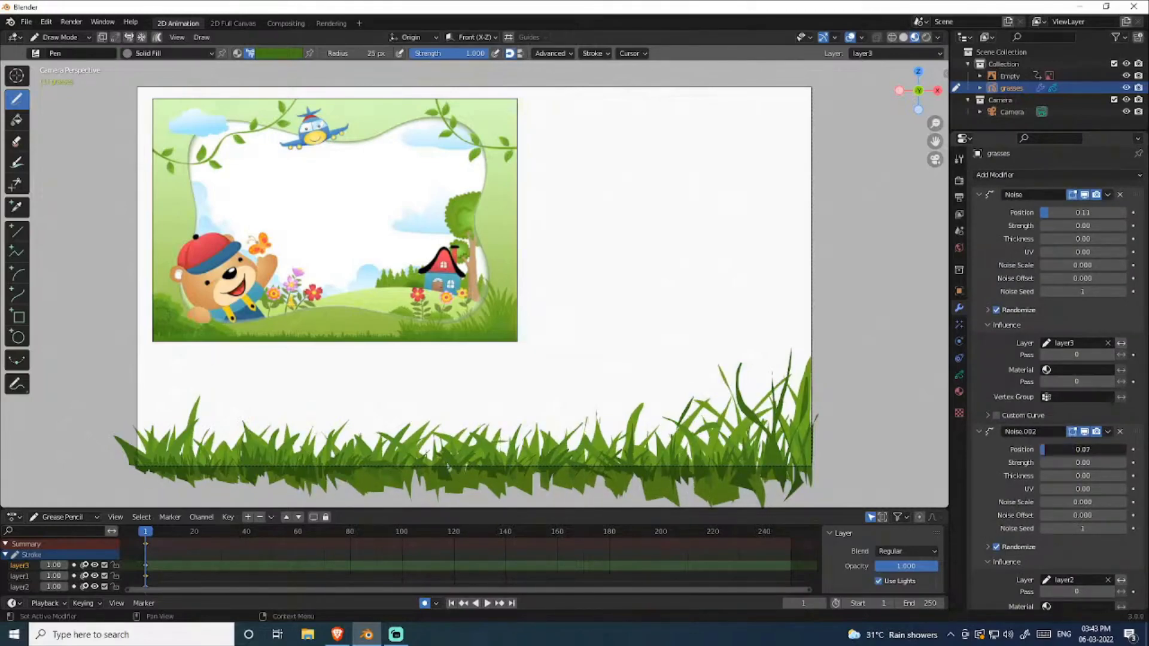
key("space")
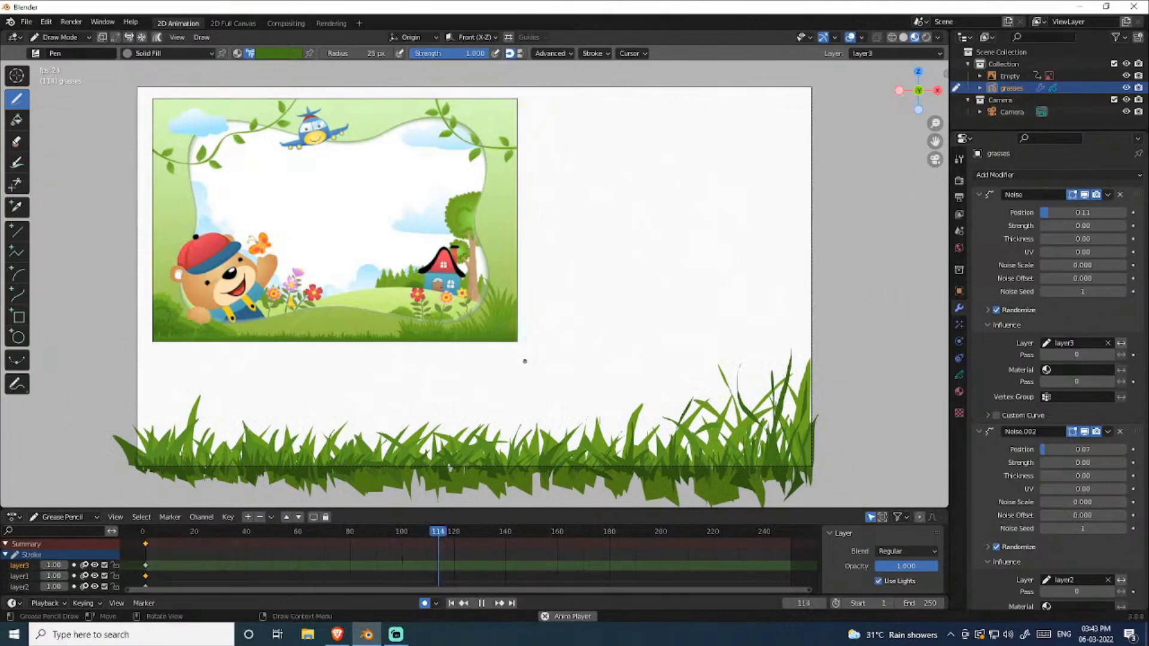
key("space")
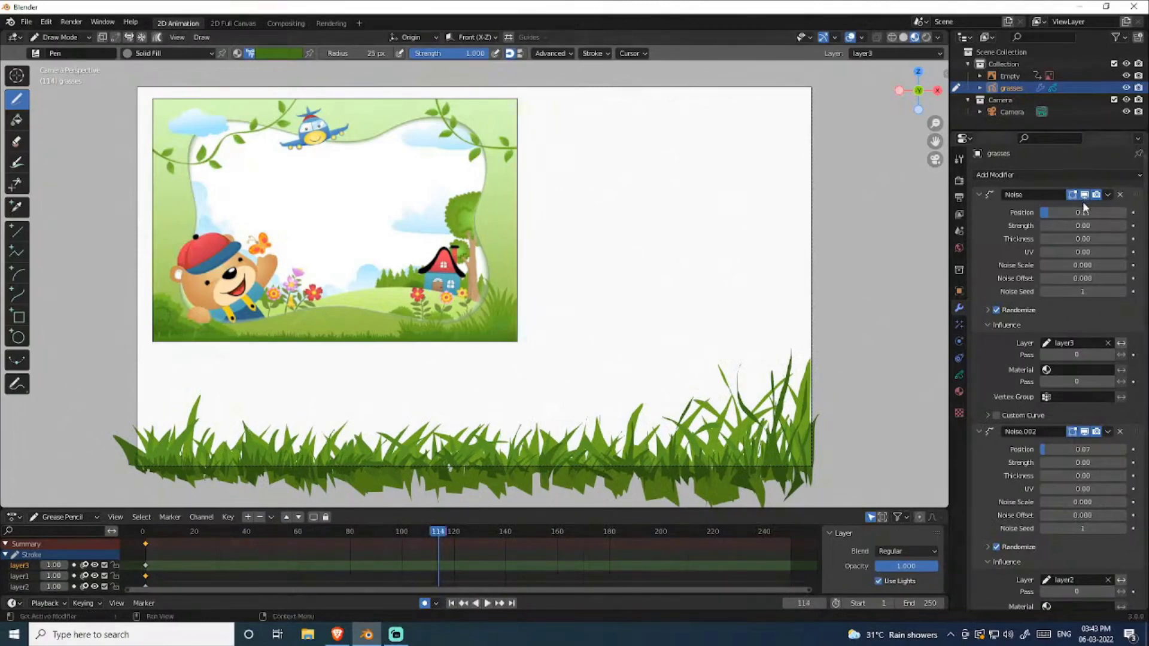
- Give the top Noise modifier Strength 0.04, no Thickness and Noise Scale 0.374
mouse_move(1083, 212)
left_mouse_down()
mouse_move(1113, 212)
mouse_move(1042, 213)
mouse_move(1086, 213)
left_mouse_up()
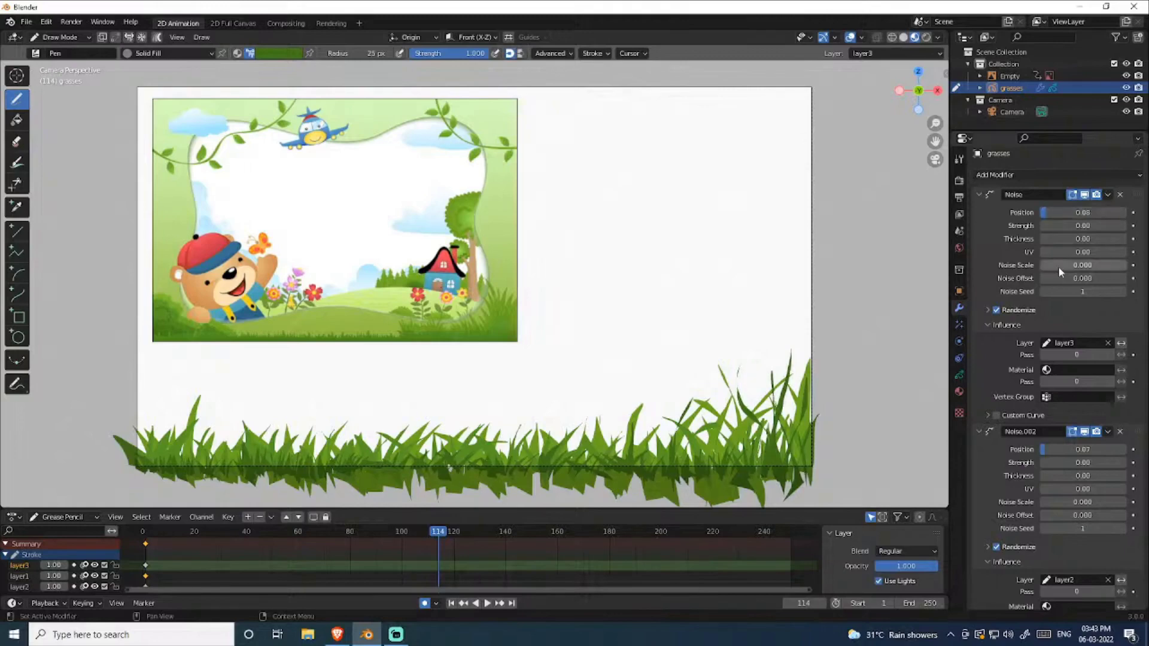
mouse_move(1072, 226)
left_mouse_down()
mouse_move(1125, 231)
mouse_move(1040, 237)
mouse_move(1122, 243)
left_mouse_up()
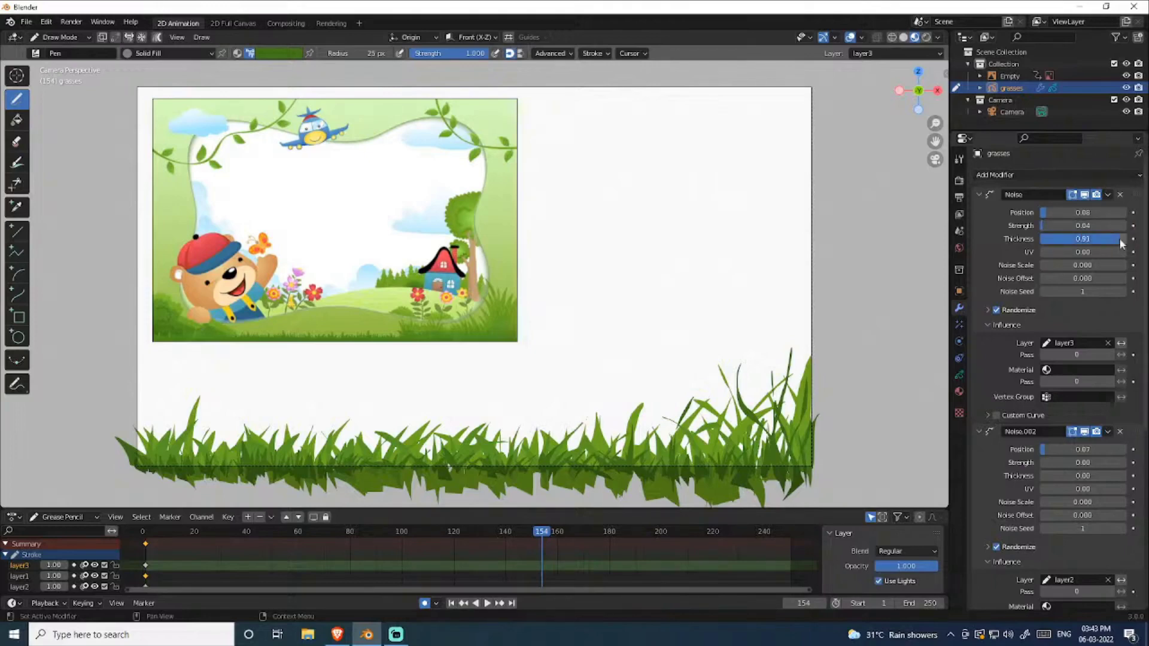
mouse_move(1122, 244)
left_mouse_down()
mouse_move(1041, 239)
mouse_move(1112, 262)
mouse_move(1094, 265)
left_mouse_up()
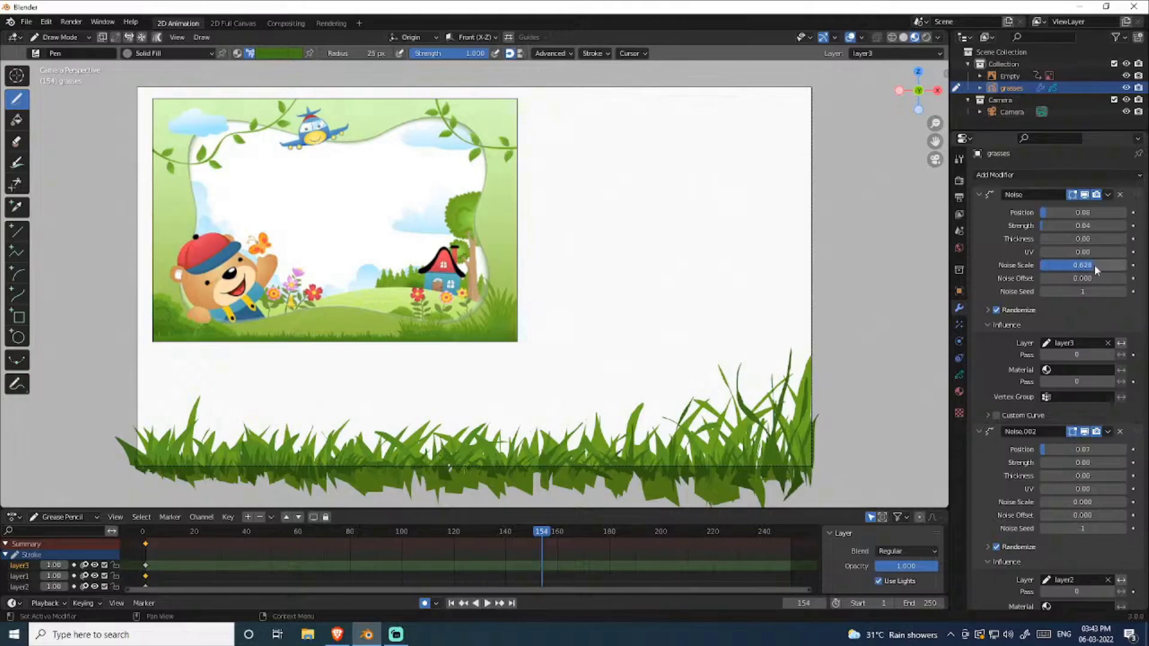
left_click_drag(1094, 266, 1071, 266)
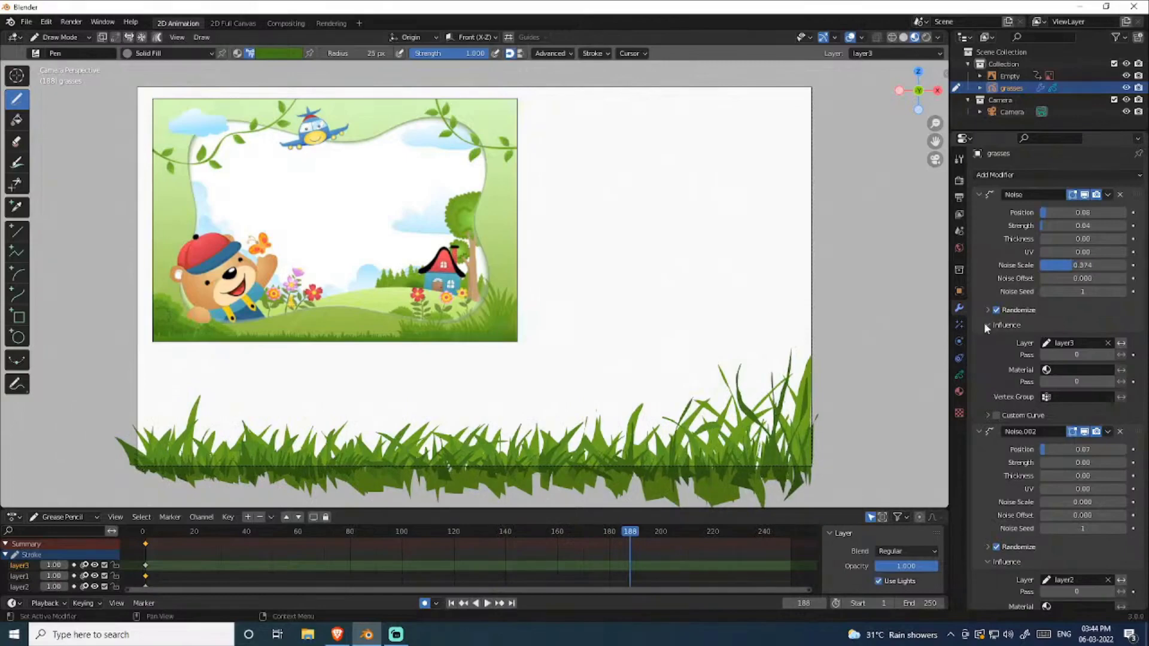
- Lower Noise.002's Noise Scale to 0.109 and briefly play the animation to check the sway
scroll(1005, 356, "down", 2)
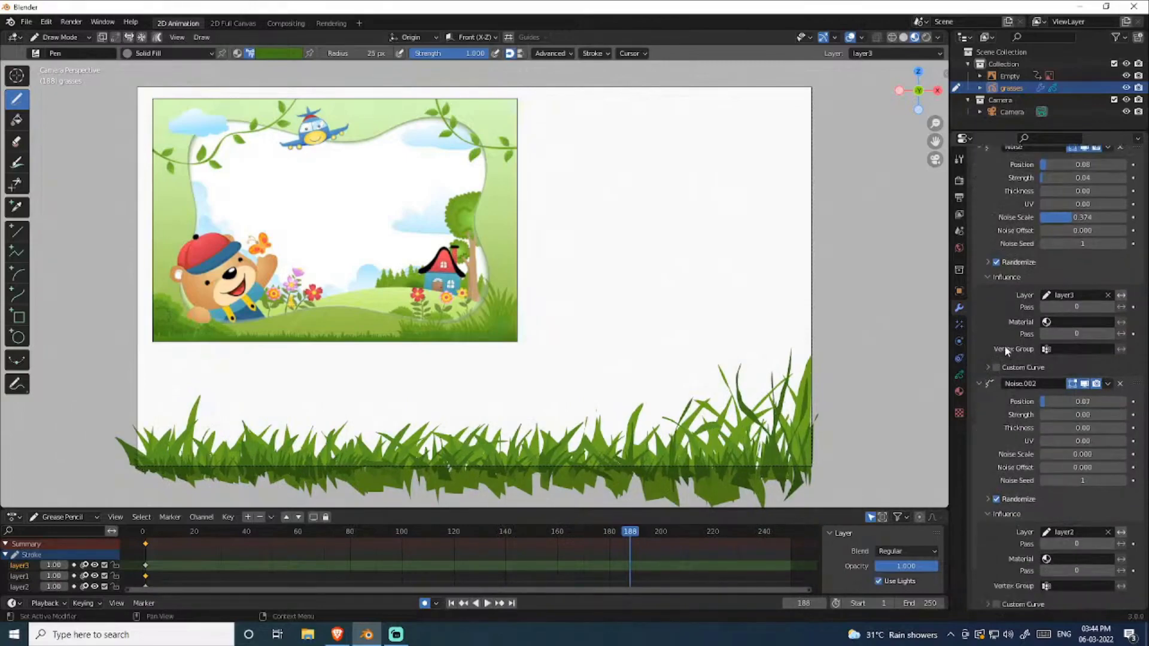
scroll(1004, 350, "down", 1)
left_click_drag(1071, 430, 1085, 431)
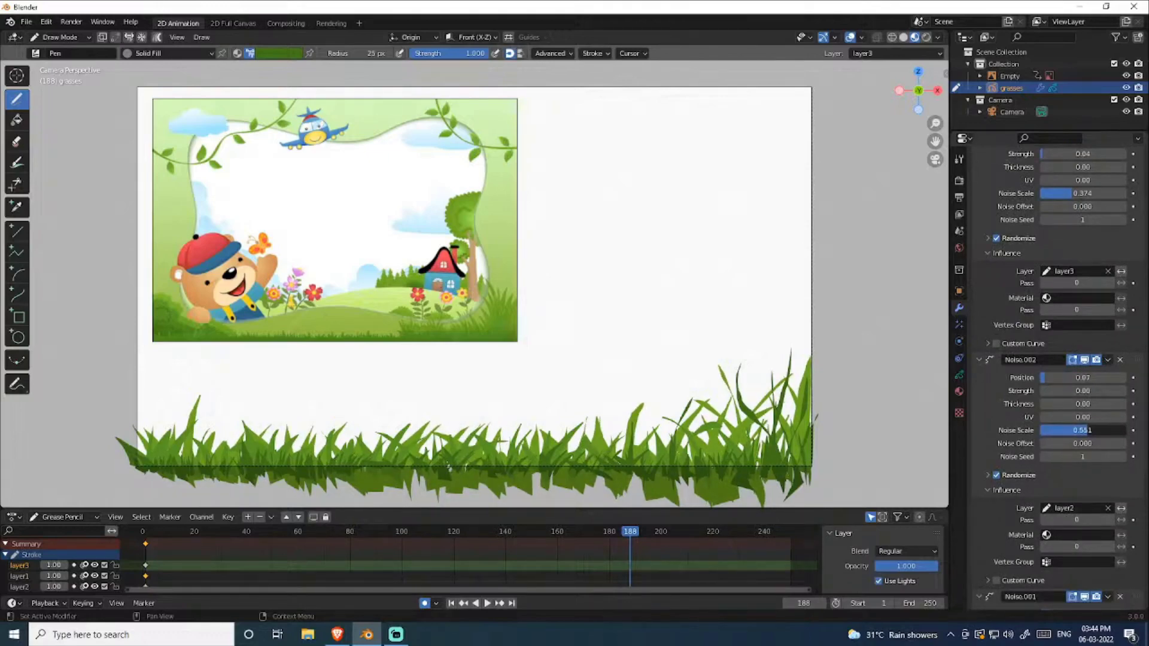
left_click_drag(1085, 430, 1049, 430)
key("space")
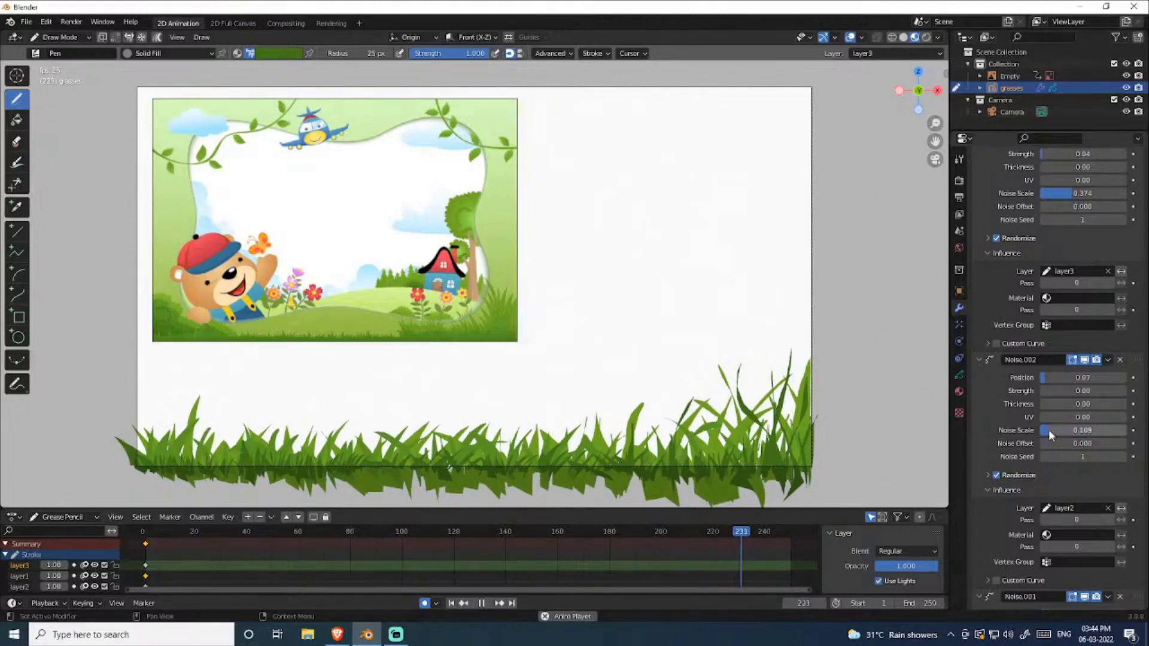
key("space")
scroll(1020, 439, "down", 4)
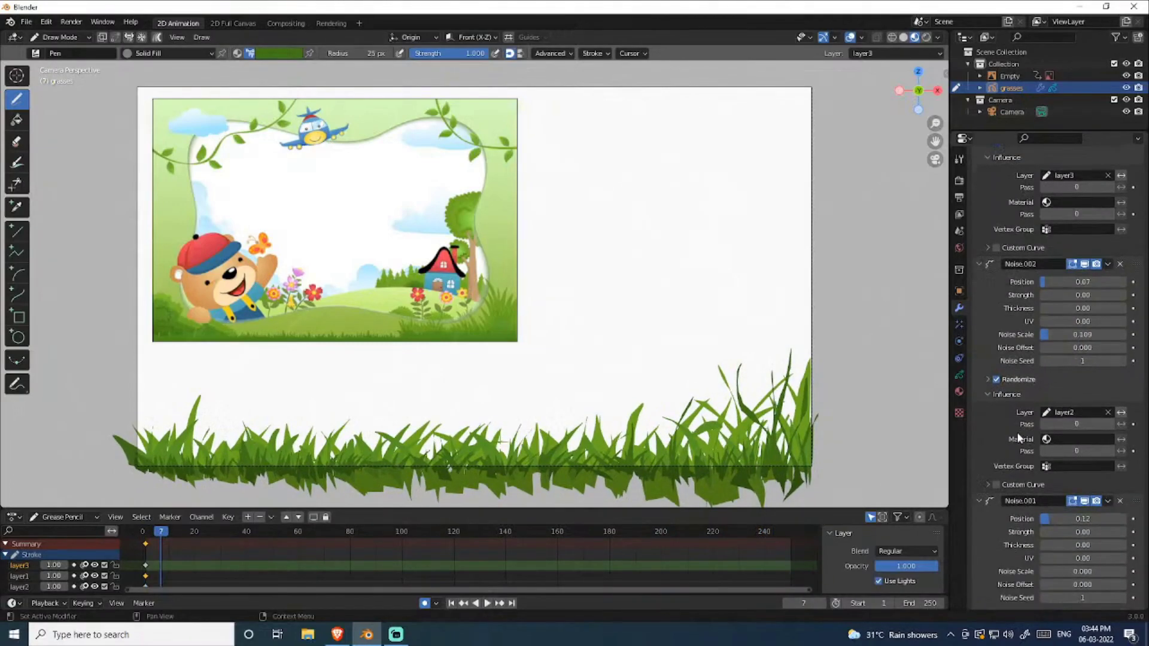
scroll(1015, 483, "down", 2)
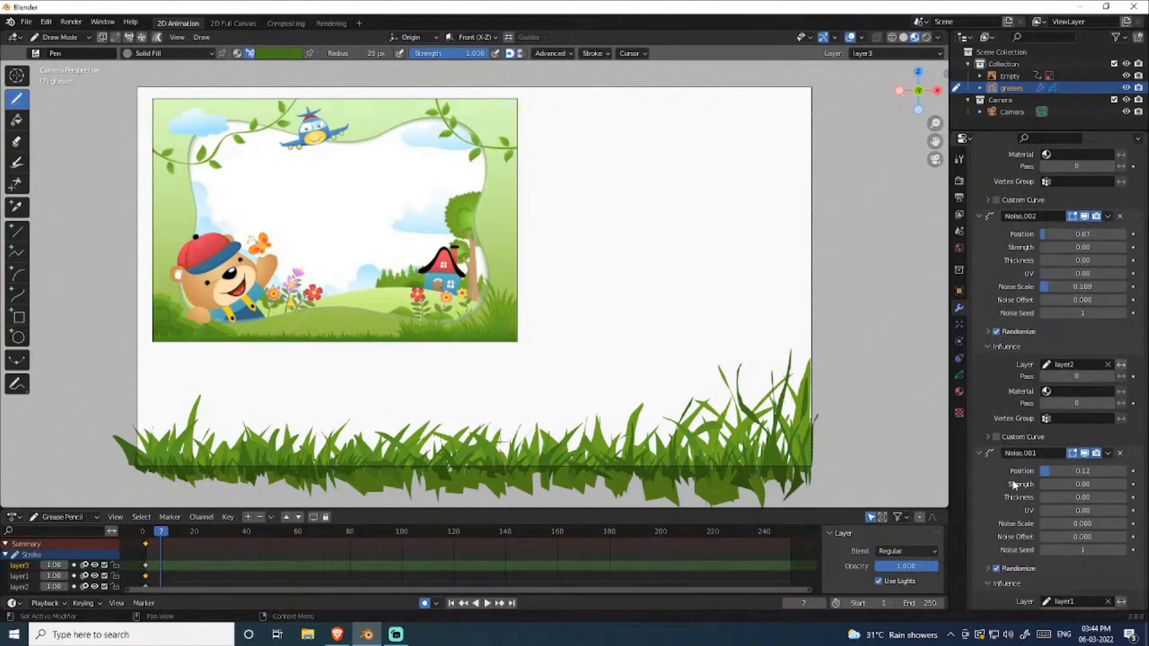
scroll(1013, 485, "down", 1)
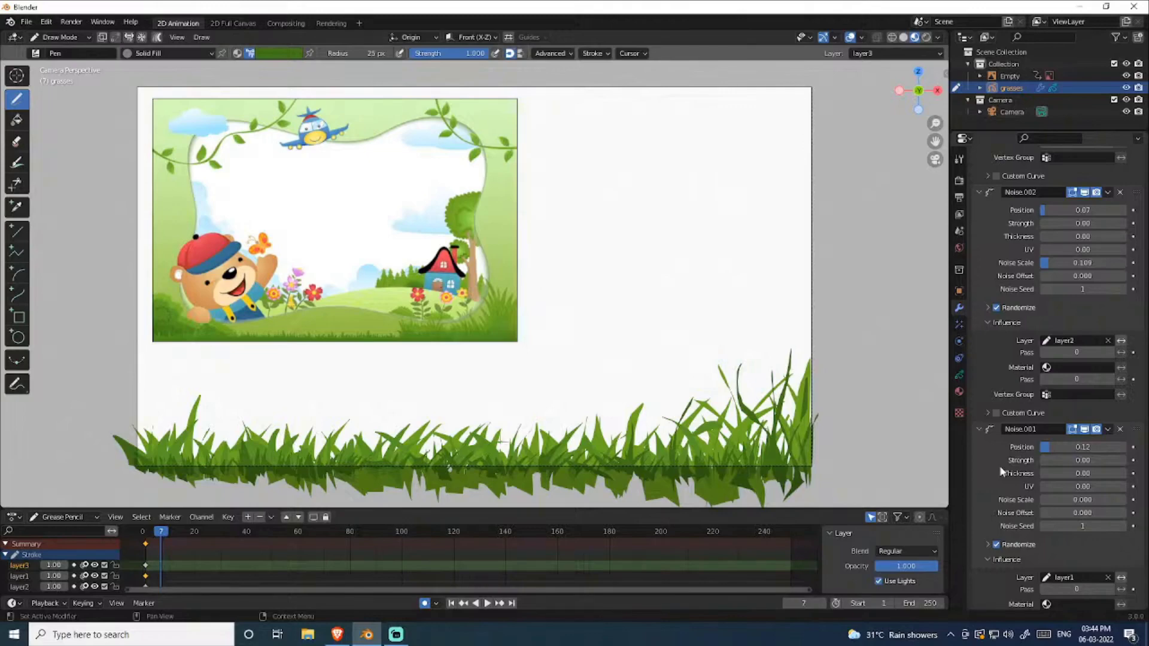
scroll(1000, 471, "down", 2)
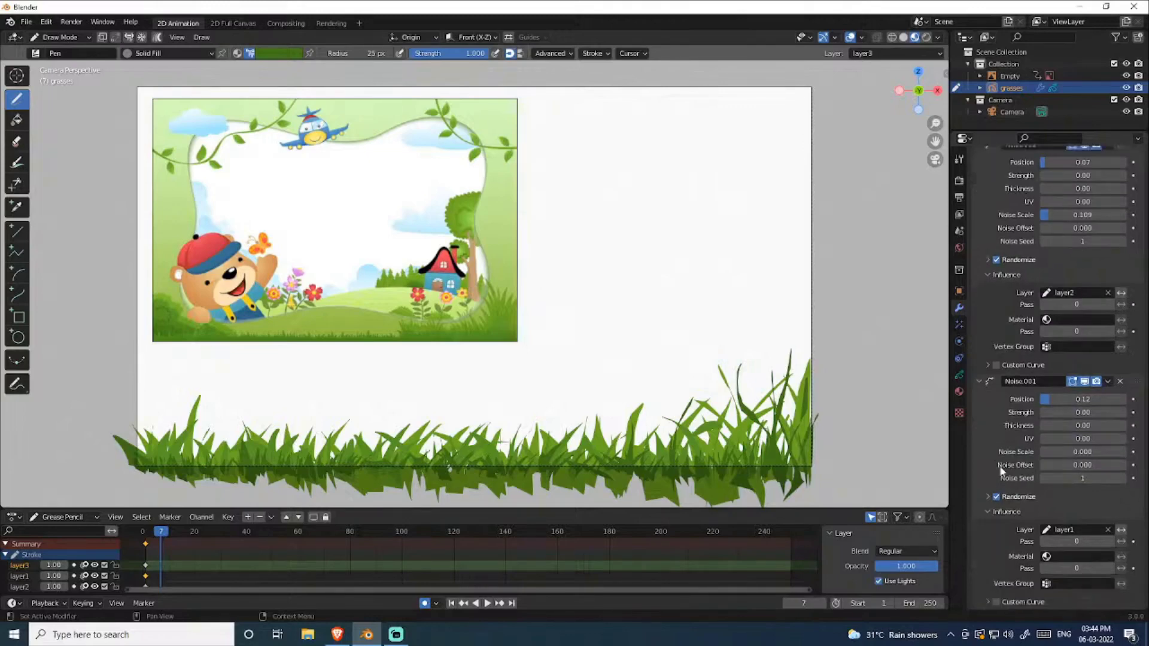
scroll(1001, 471, "up", 2)
scroll(1000, 471, "up", 3)
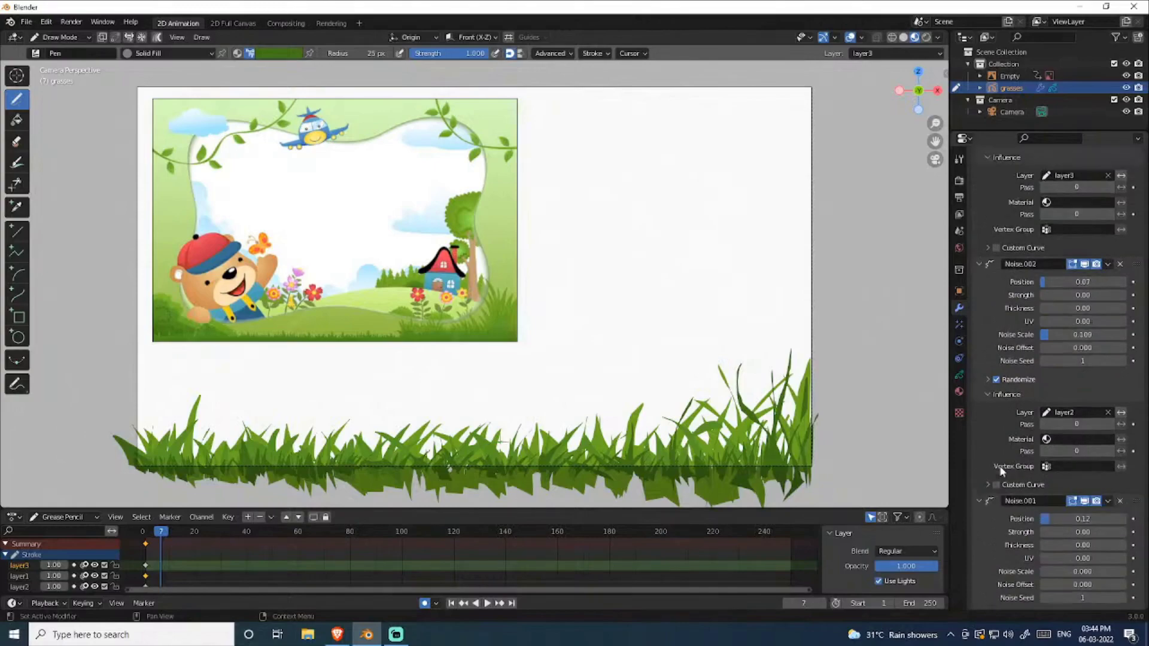
- Render frame 7 as a test image of the grass, then close the render window
left_click(71, 22)
left_click(102, 37)
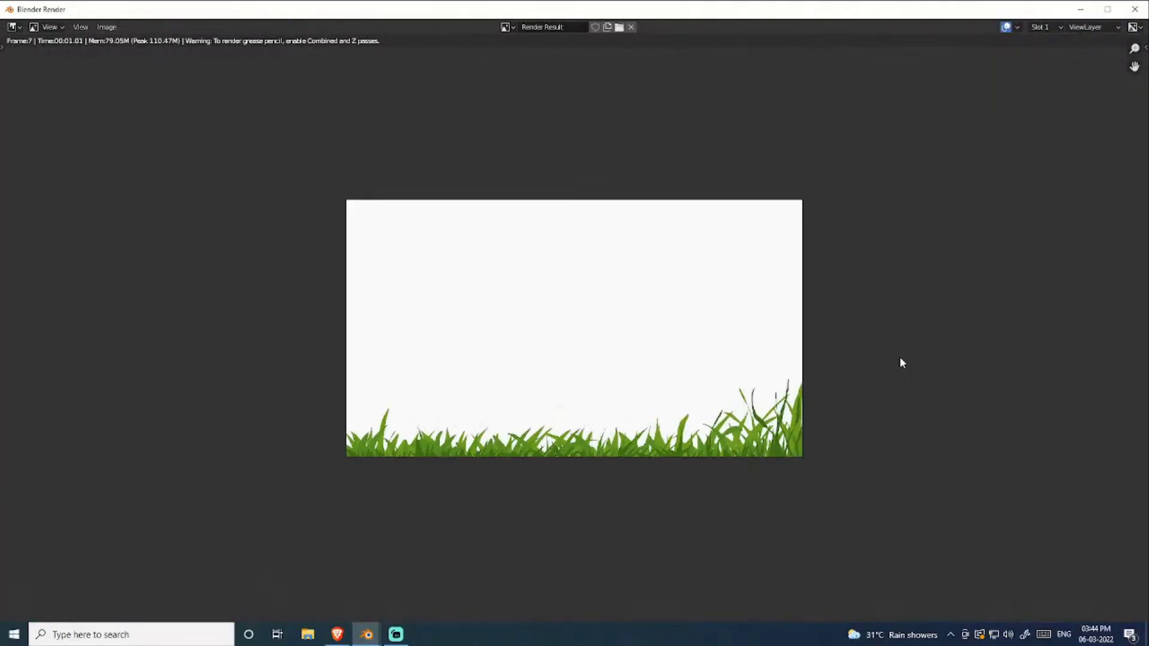
key("Escape")
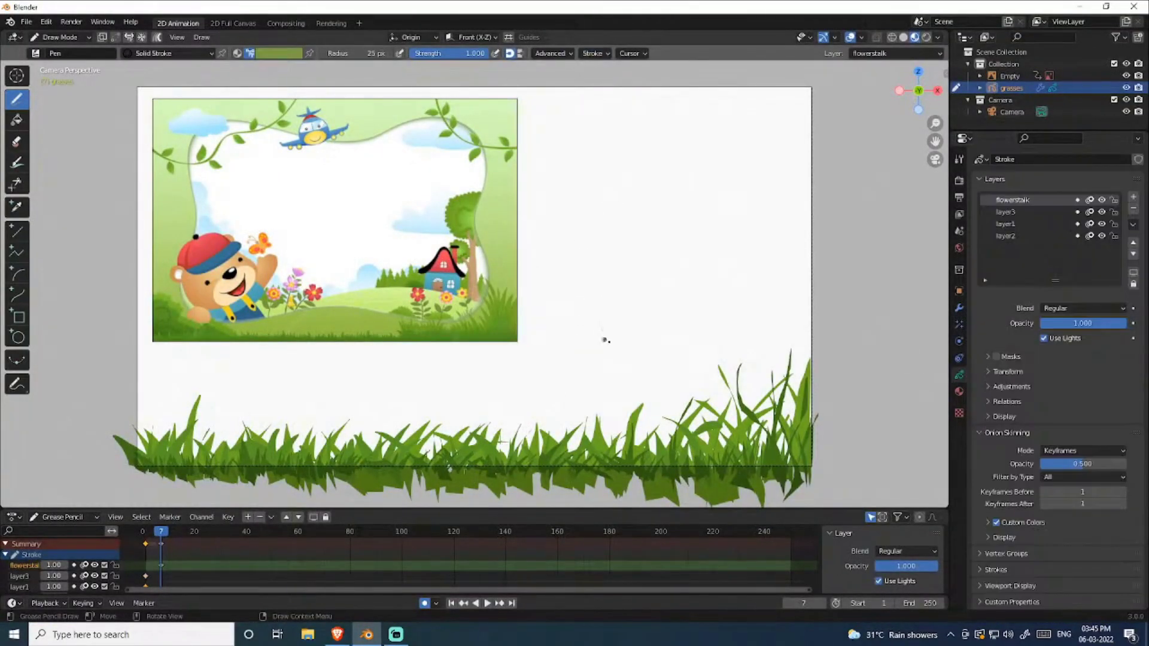
- Draw four curved flower stalks right of the picture and switch the material to Solid Fill
mouse_move(572, 338)
left_mouse_down()
mouse_move(541, 277)
mouse_move(588, 276)
left_mouse_up()
left_click_drag(622, 331, 630, 284)
left_click_drag(670, 333, 673, 284)
left_click_drag(711, 330, 724, 277)
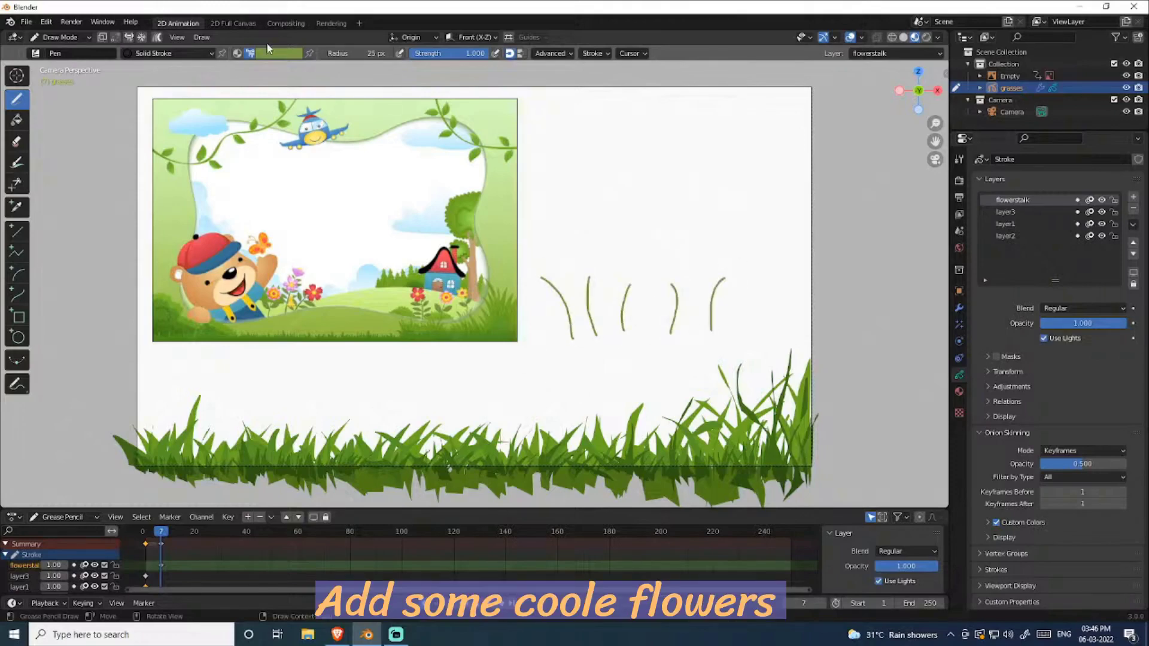
left_click(150, 53)
left_click(120, 91)
- Move the drawn stalks higher up, shifting one up and to the right
key("Tab")
left_click(541, 328)
key("g")
left_click(572, 216)
left_click(626, 314)
key("g")
left_click(643, 200)
key("g")
left_click(756, 228)
key("Tab")
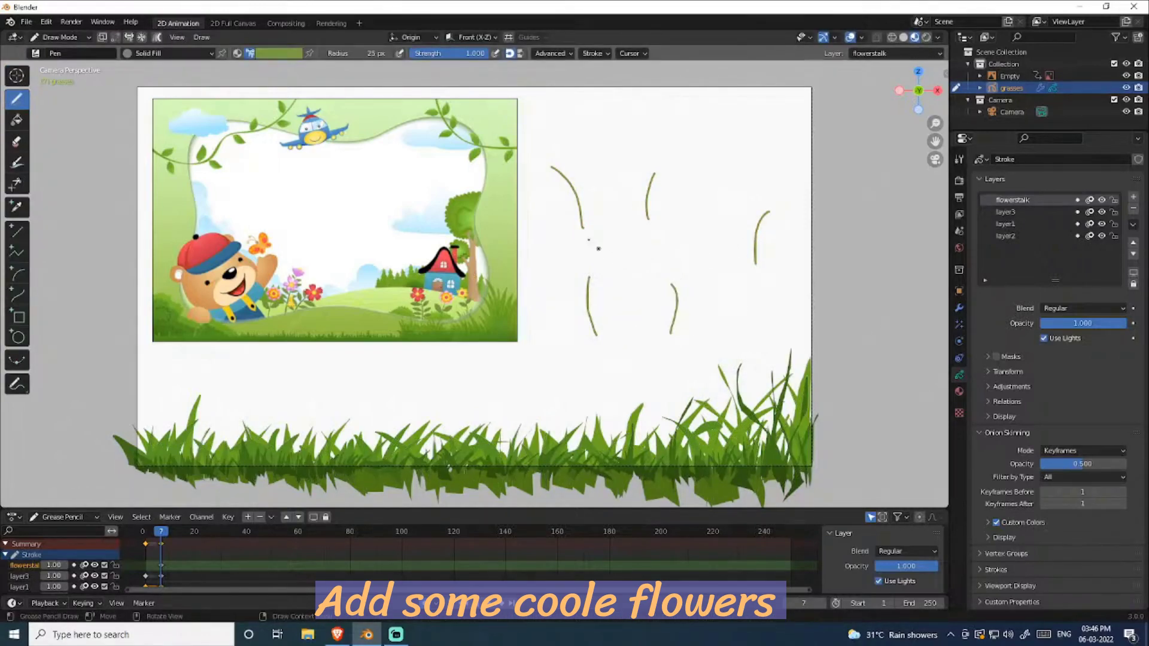
- Draw small leaves on the first and third stalks, undoing a stray leaf on the second
left_click_drag(579, 211, 580, 207)
mouse_move(597, 197)
left_mouse_down()
mouse_move(581, 216)
mouse_move(556, 206)
mouse_move(587, 182)
mouse_move(548, 193)
mouse_move(569, 179)
mouse_move(563, 156)
left_mouse_up()
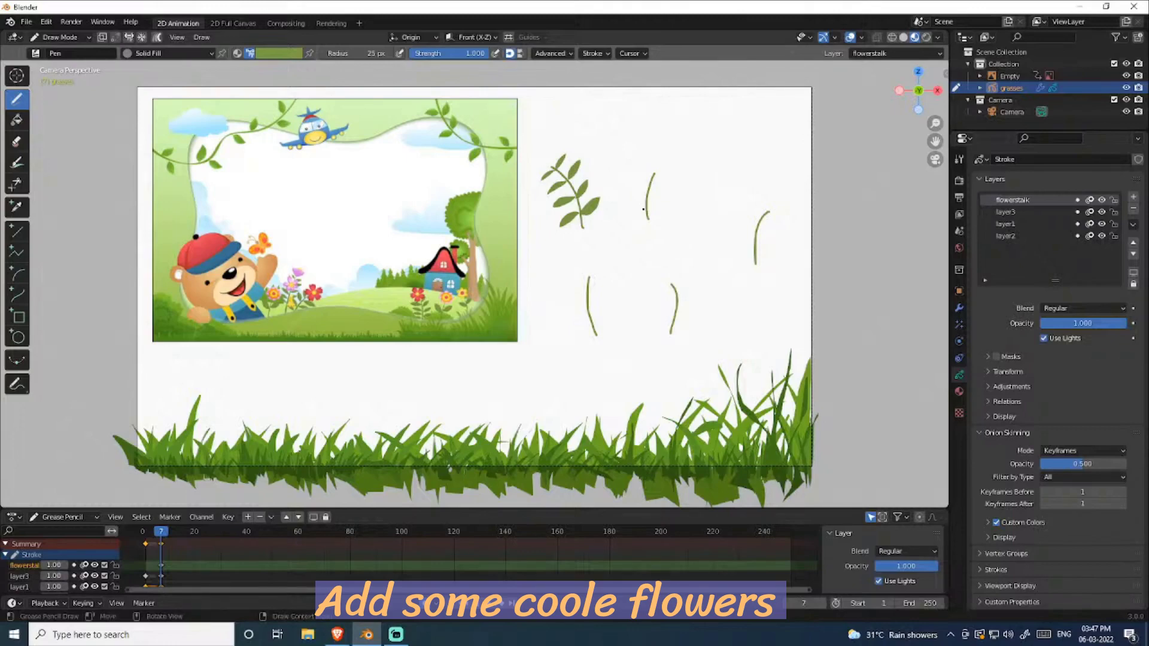
mouse_move(645, 209)
left_mouse_down()
mouse_move(622, 217)
mouse_move(664, 200)
mouse_move(624, 205)
mouse_move(666, 186)
mouse_move(622, 187)
mouse_move(669, 172)
left_mouse_up()
key("ctrl+z")
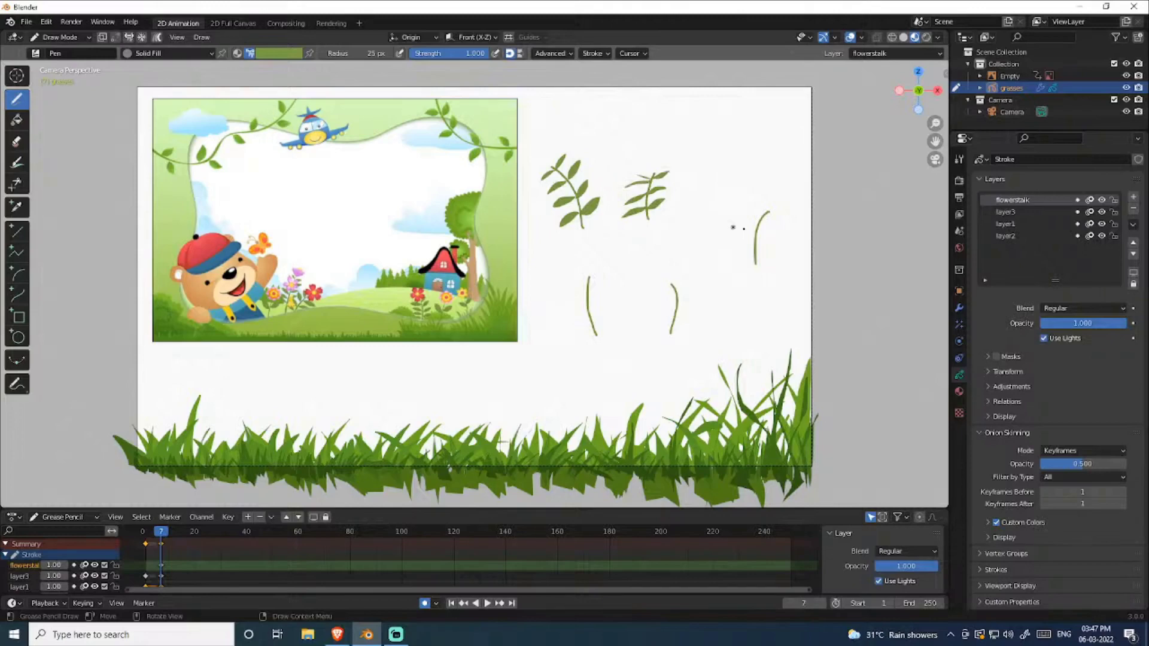
mouse_move(753, 249)
left_mouse_down()
mouse_move(741, 246)
mouse_move(744, 231)
left_mouse_up()
left_click_drag(754, 221, 762, 214)
left_click_drag(756, 254, 767, 234)
left_click_drag(762, 224, 773, 219)
- Add leaves at the bottom of the left stalk and erase unwanted leaves on the middle stalk
mouse_move(569, 333)
left_mouse_down()
mouse_move(609, 315)
mouse_move(589, 314)
left_mouse_up()
left_click_drag(590, 310, 603, 300)
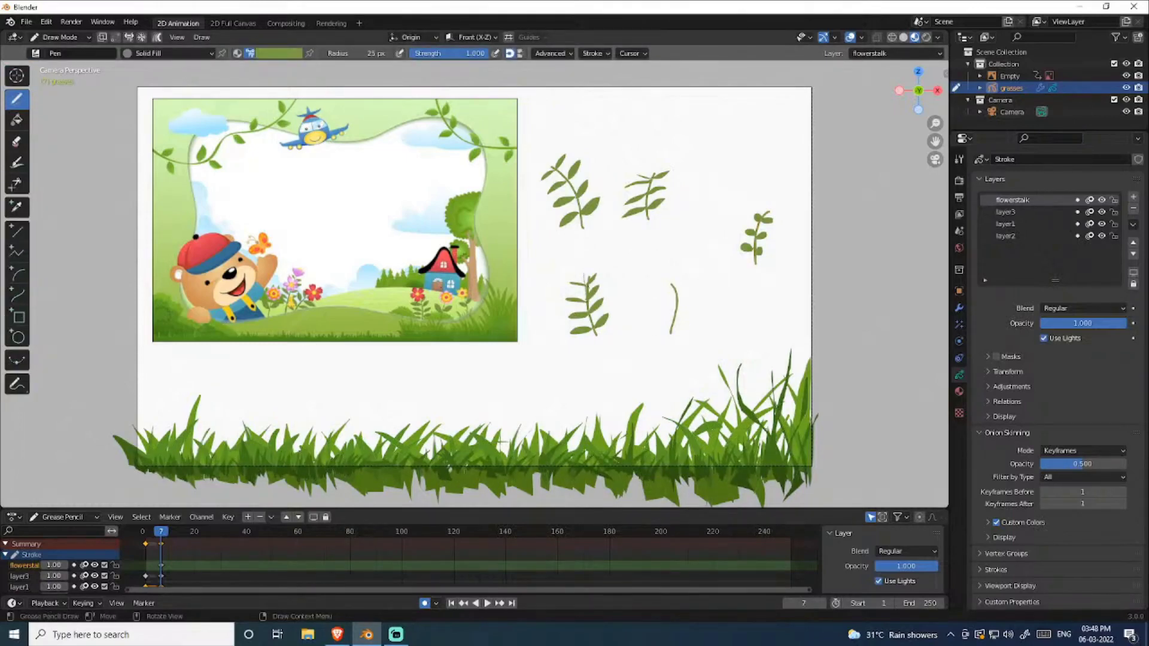
key("ctrl")
left_click_drag(586, 289, 599, 283, "ctrl")
- Set the pink flower head onto its stalk
key("Tab")
key("x")
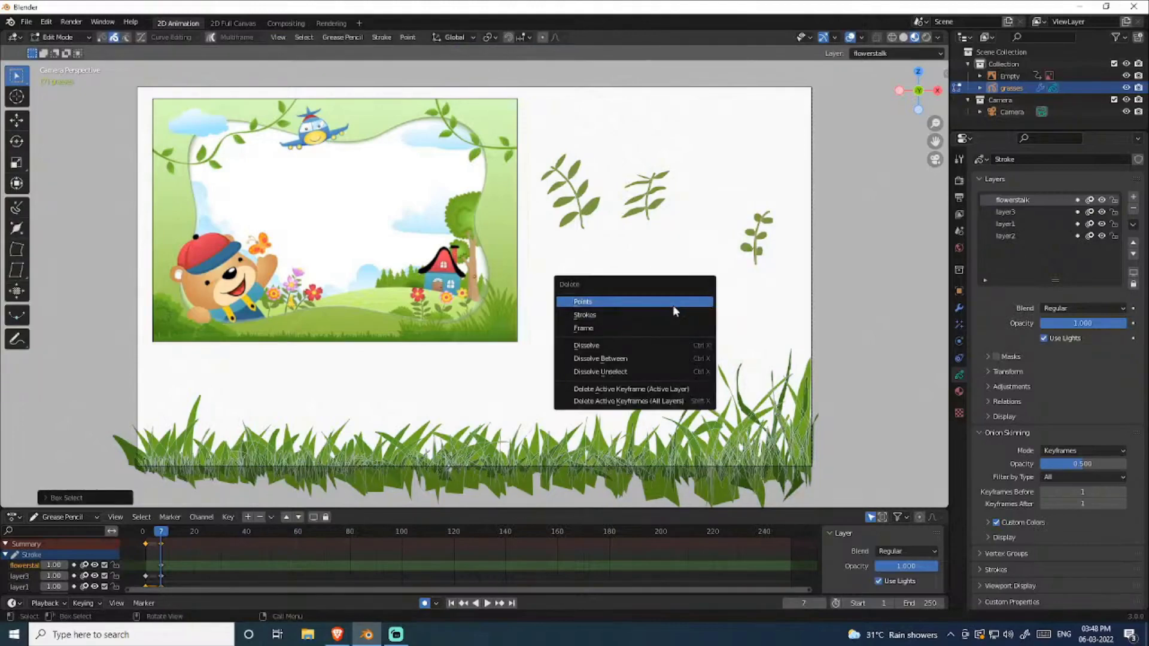
key("Escape")
key("ctrl+Tab")
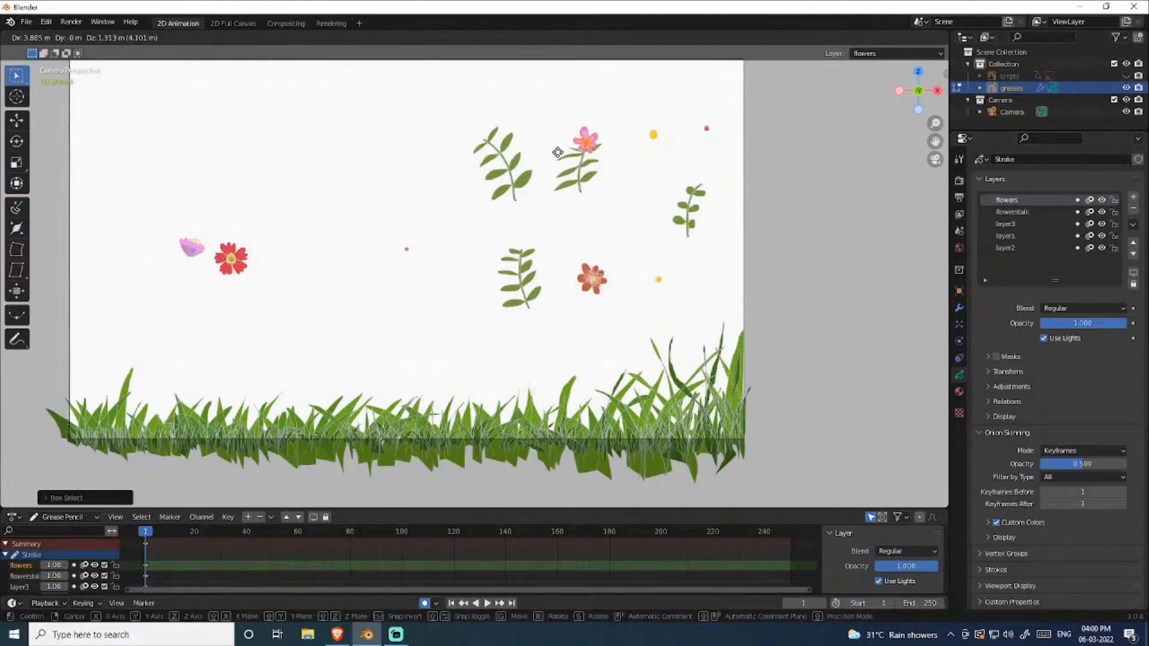
left_click(622, 173)
- Place the purple flower, tilted, on the right stalk and the red flower on the middle stalk
left_click_drag(150, 237, 206, 277)
key("g")
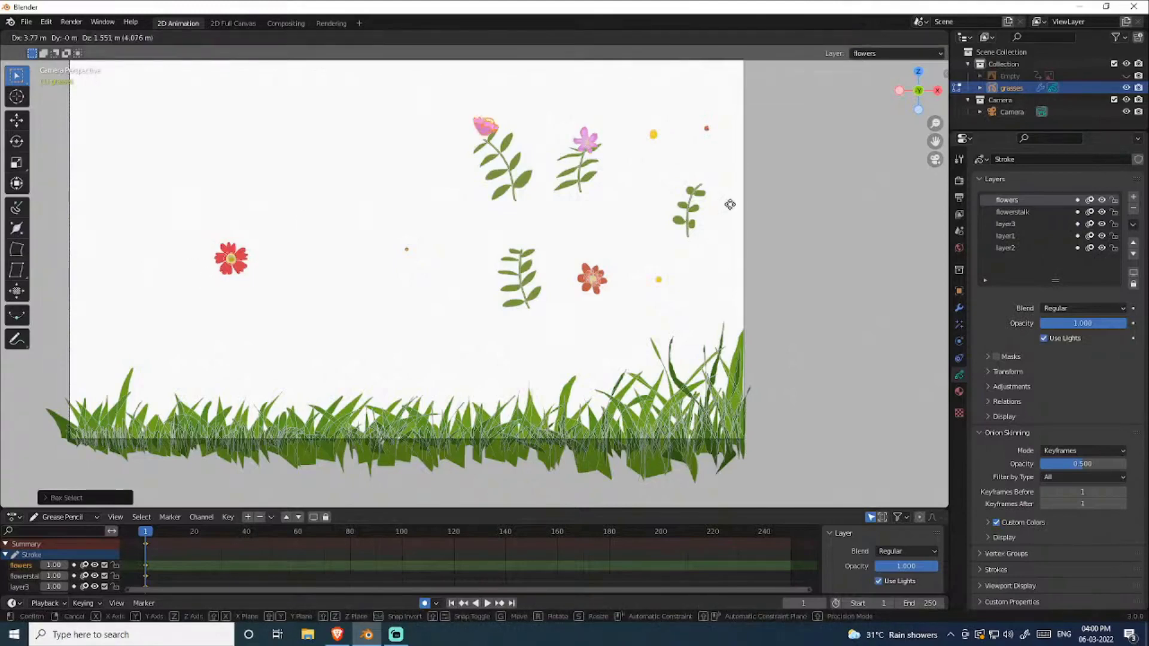
left_click(720, 204)
key("r")
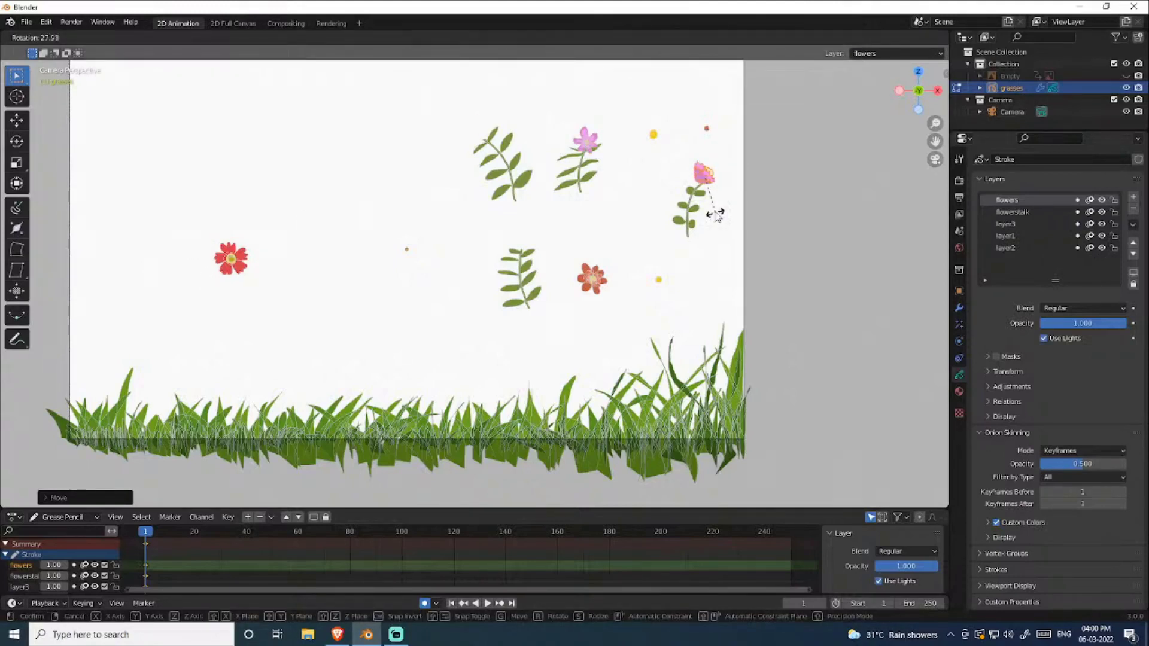
left_click(721, 218)
left_click_drag(565, 242, 615, 328)
key("g")
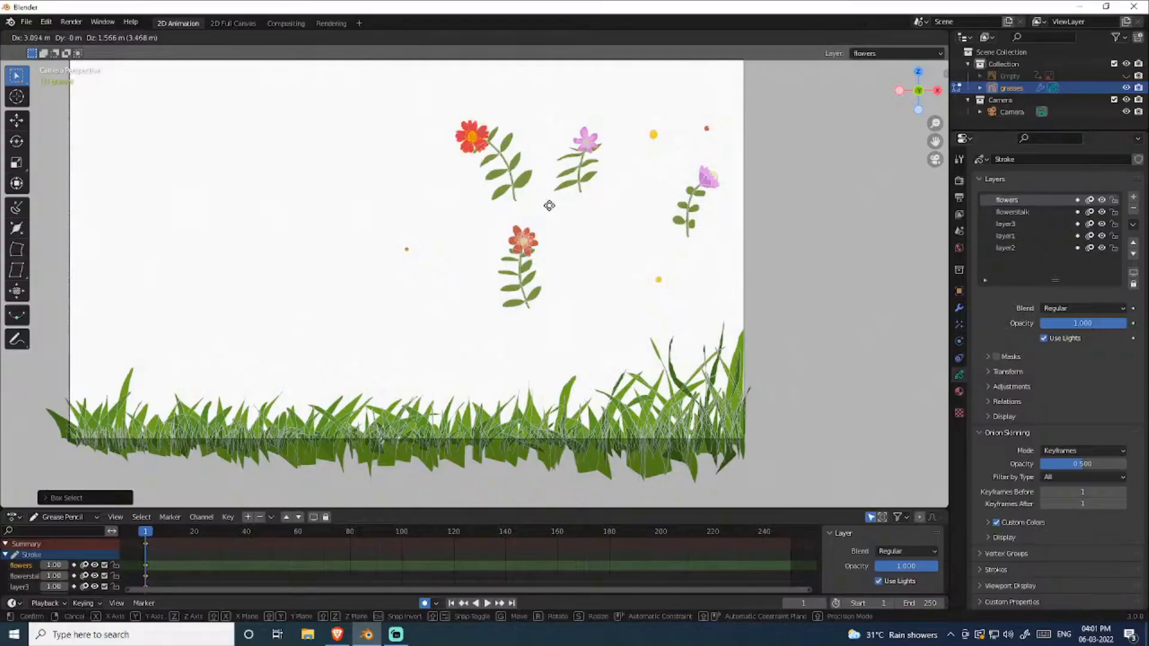
left_click(558, 204)
- Delete the stray yellow and other coloured dots around the flowers
left_click(653, 134)
key("x")
left_click(659, 151)
key("x")
left_click(718, 147)
left_click(654, 276)
key("x")
left_click(671, 296)
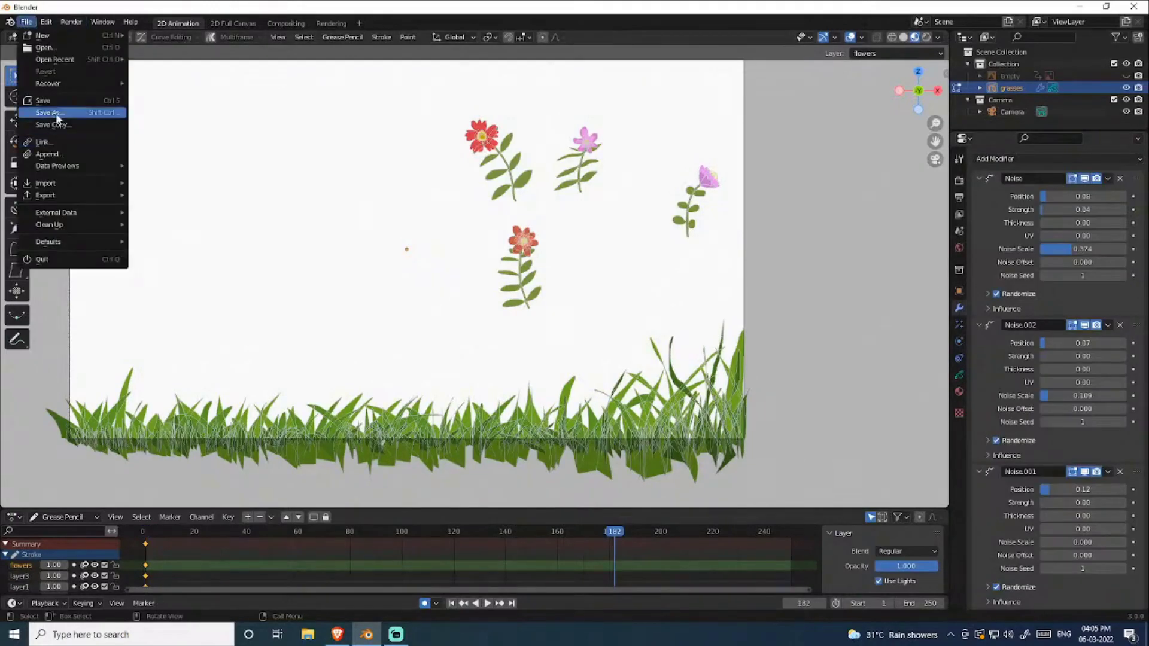
- Save as bae frame.blend in Frame_greasepencil, then shift the orange flower toward the lower left
left_click(57, 114)
left_click(320, 410)
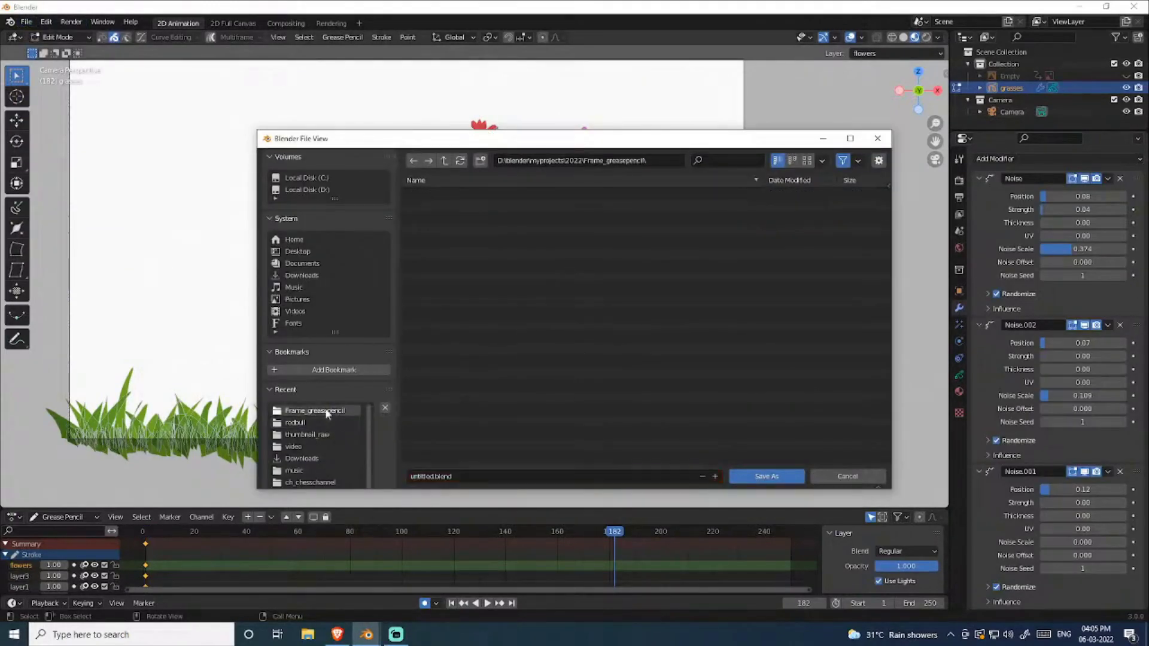
left_click(431, 476)
type("bae frame")
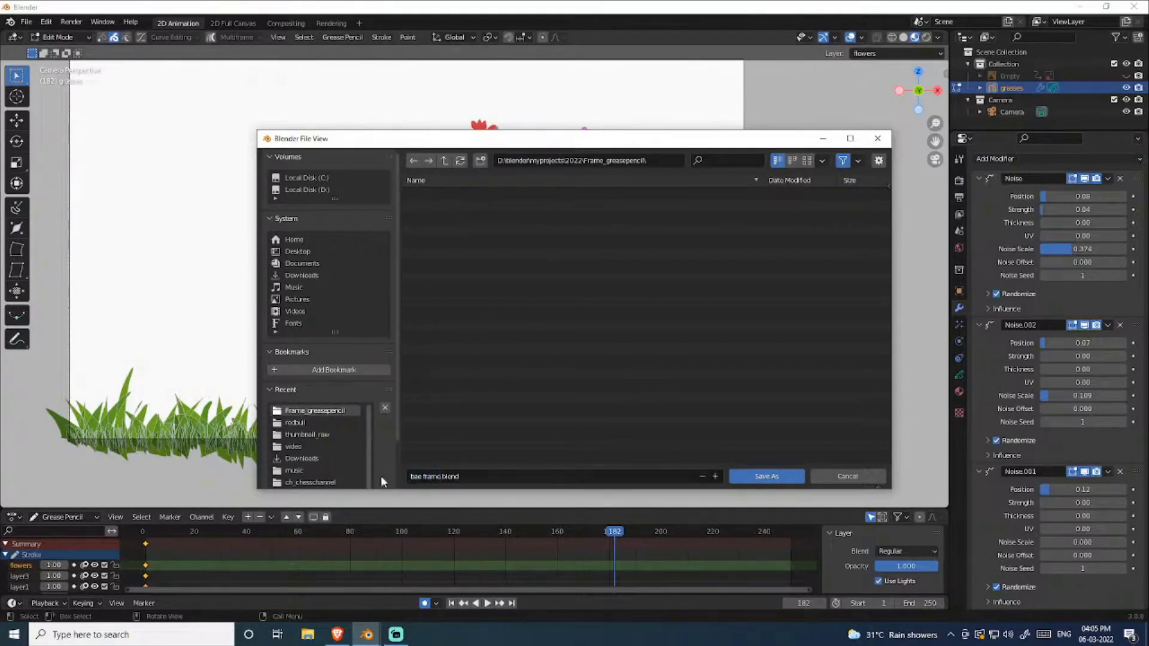
left_click(767, 476)
key("g")
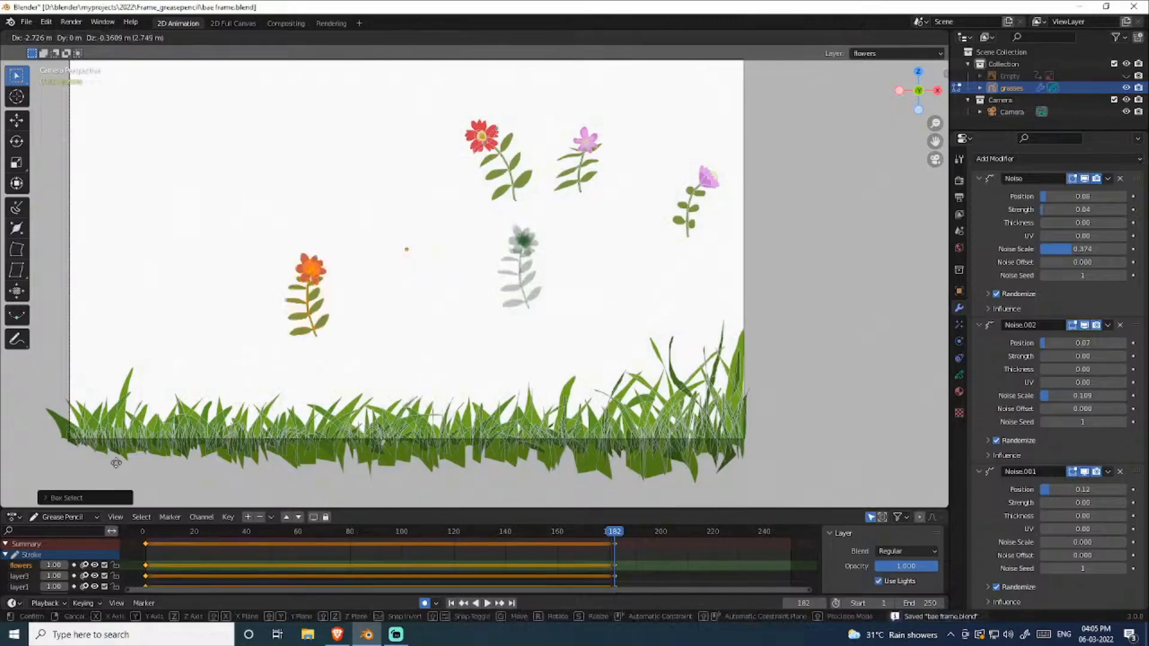
left_click(195, 465)
- Shrink the orange flower and set it into the grass strip
key("s")
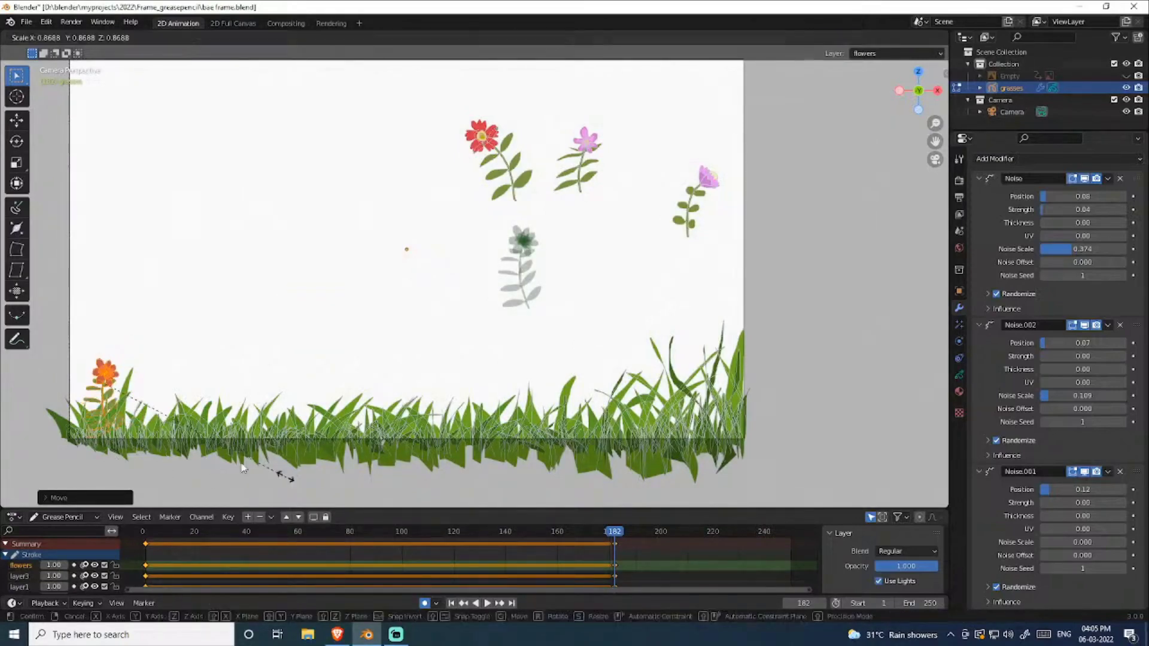
left_click(239, 470)
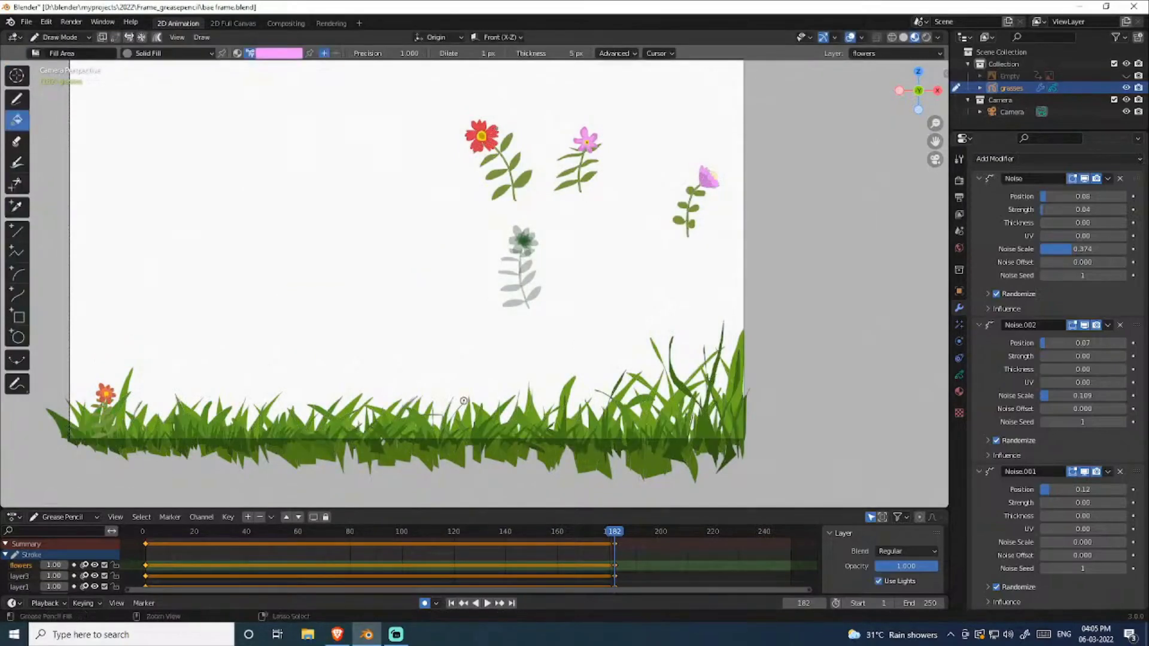
key("ctrl+z")
key("ctrl+z")
left_click(451, 603)
key("g")
left_click(173, 419)
key("g")
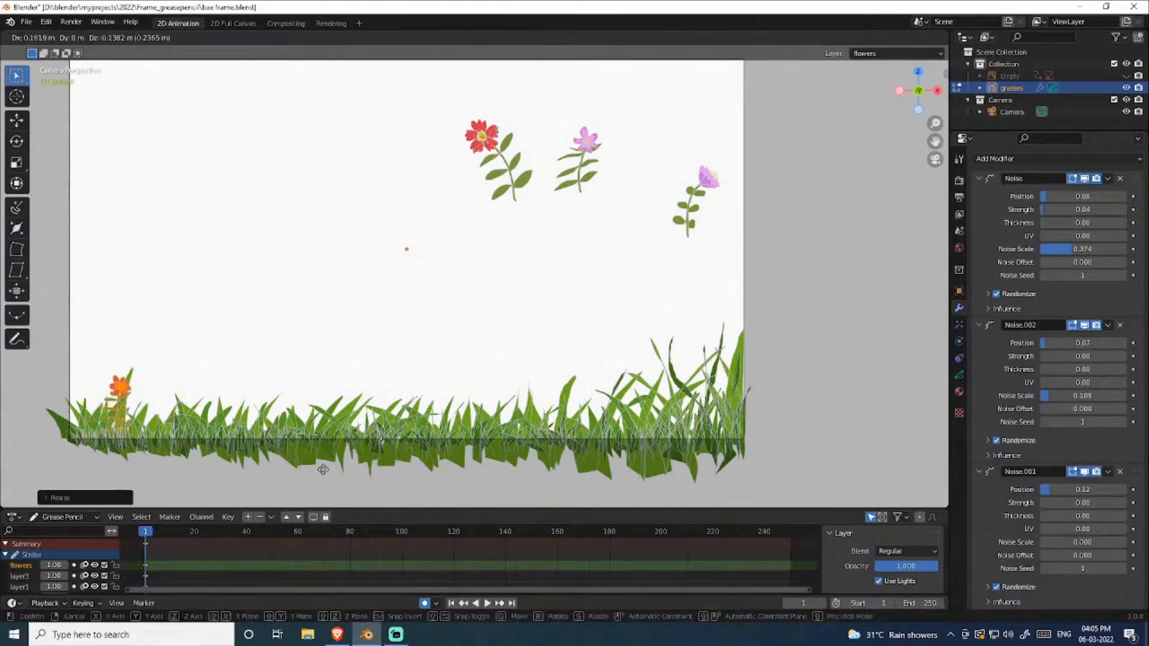
left_click(327, 470)
- Bring the red flower down into the grass, shrink it and tilt it
left_click_drag(454, 113, 525, 247)
key("g")
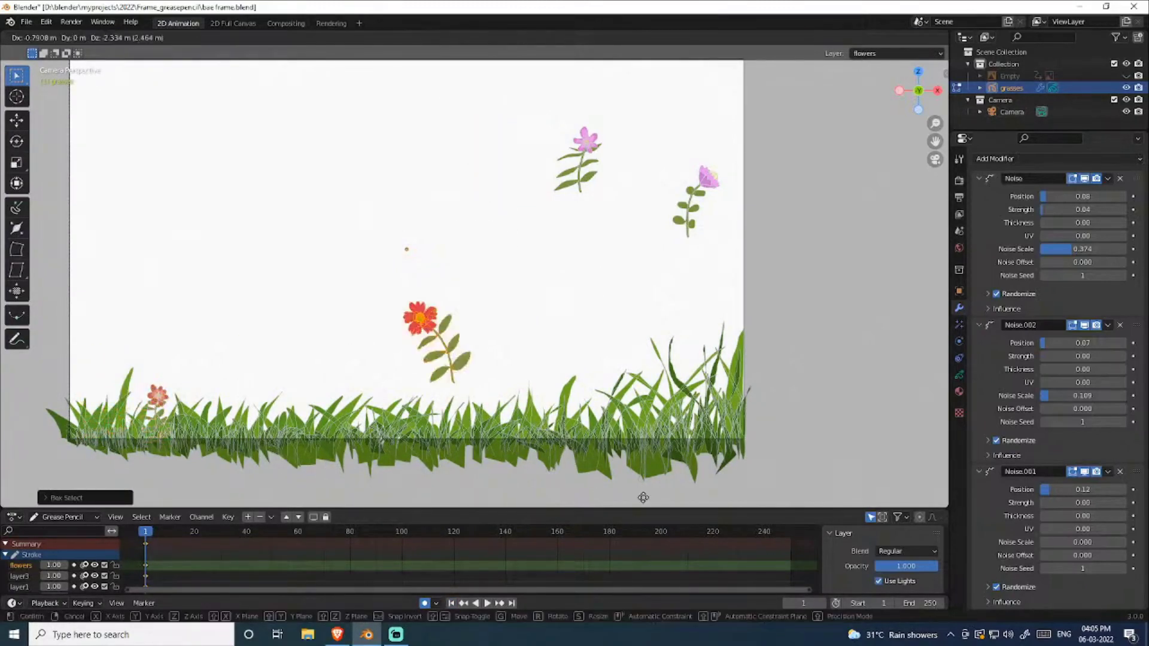
left_click(617, 480)
key("s")
left_click(653, 453)
key("r")
left_click(593, 407)
key("r")
left_click(564, 114)
- Drop the pink flower into the grass, shrunk, and the top-right flower into the grass on the right
left_click_drag(564, 114, 616, 230)
key("g")
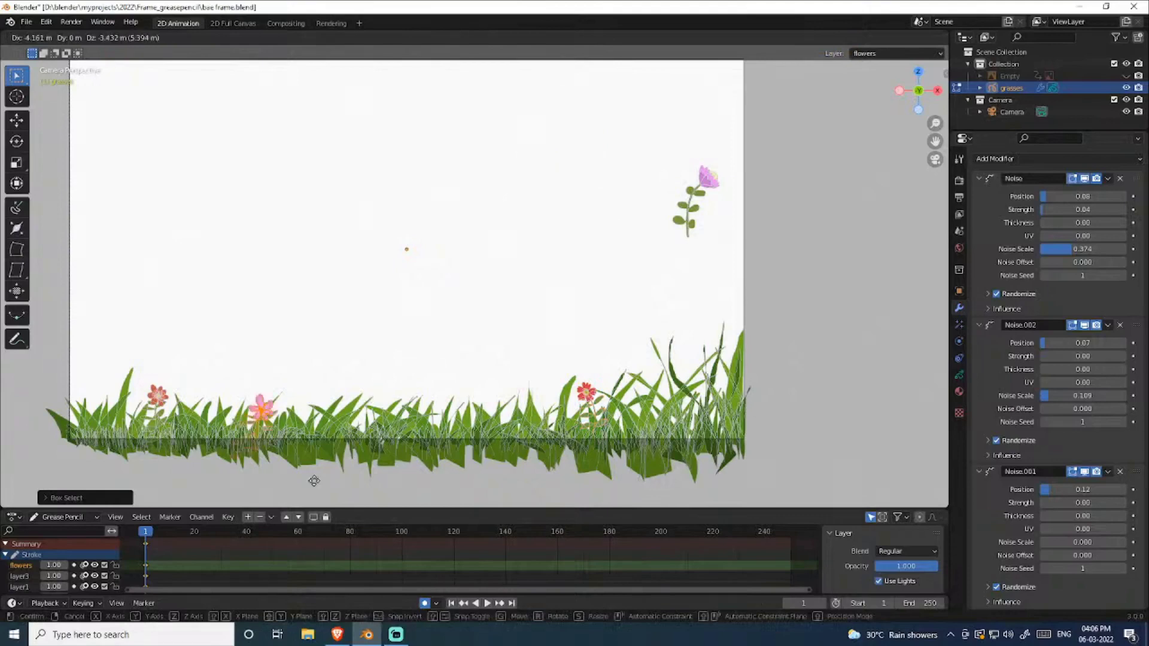
left_click(346, 468)
key("s")
left_click(336, 473)
left_click_drag(664, 156, 731, 256)
key("g")
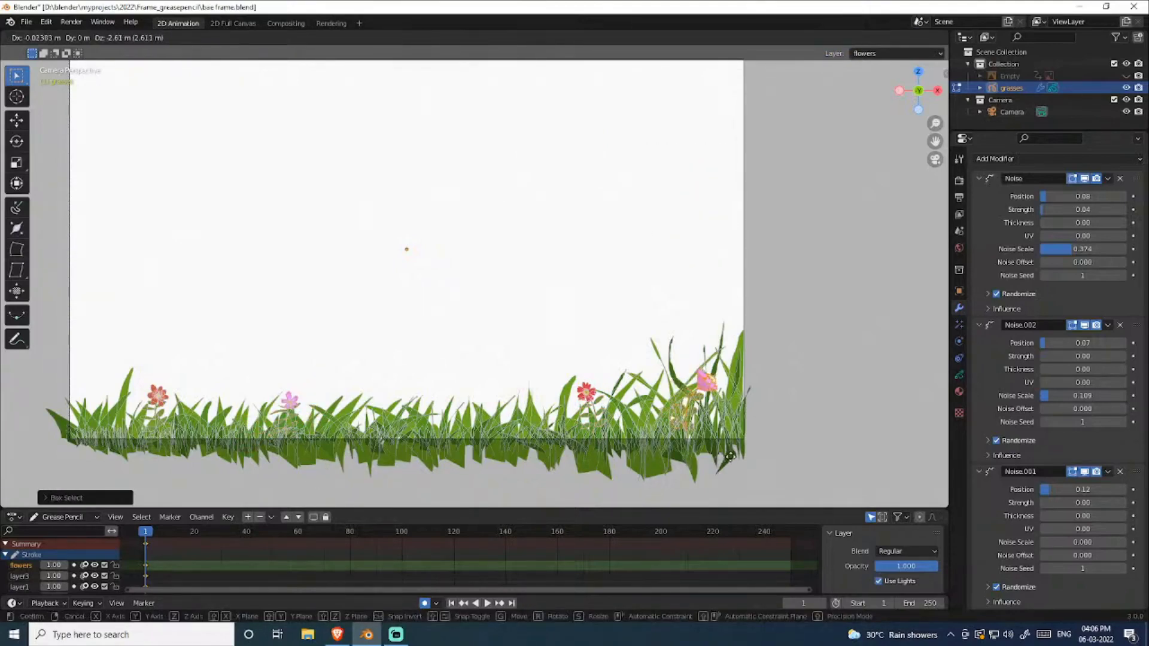
left_click(731, 462)
- Add a Z-rotated, shrunken copy of the pink flower in the middle of the grass
key("shift+d")
left_click(500, 469)
key("r")
key("z")
left_click(479, 467)
key("s")
left_click(479, 444)
key("g")
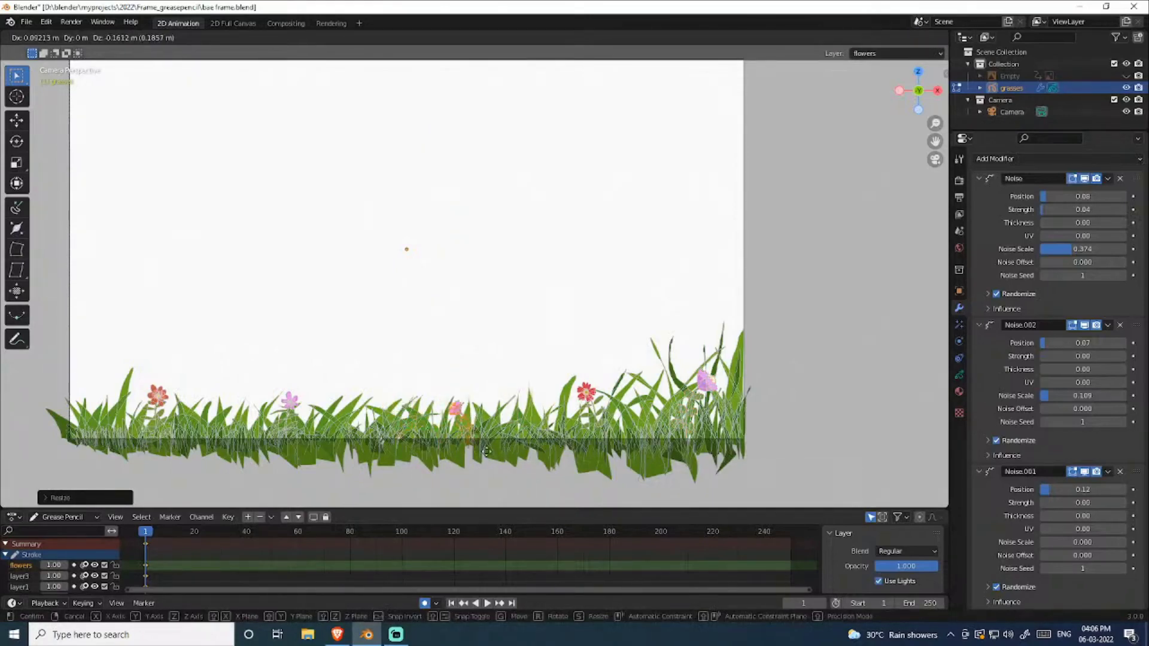
left_click(469, 450)
key("Tab")
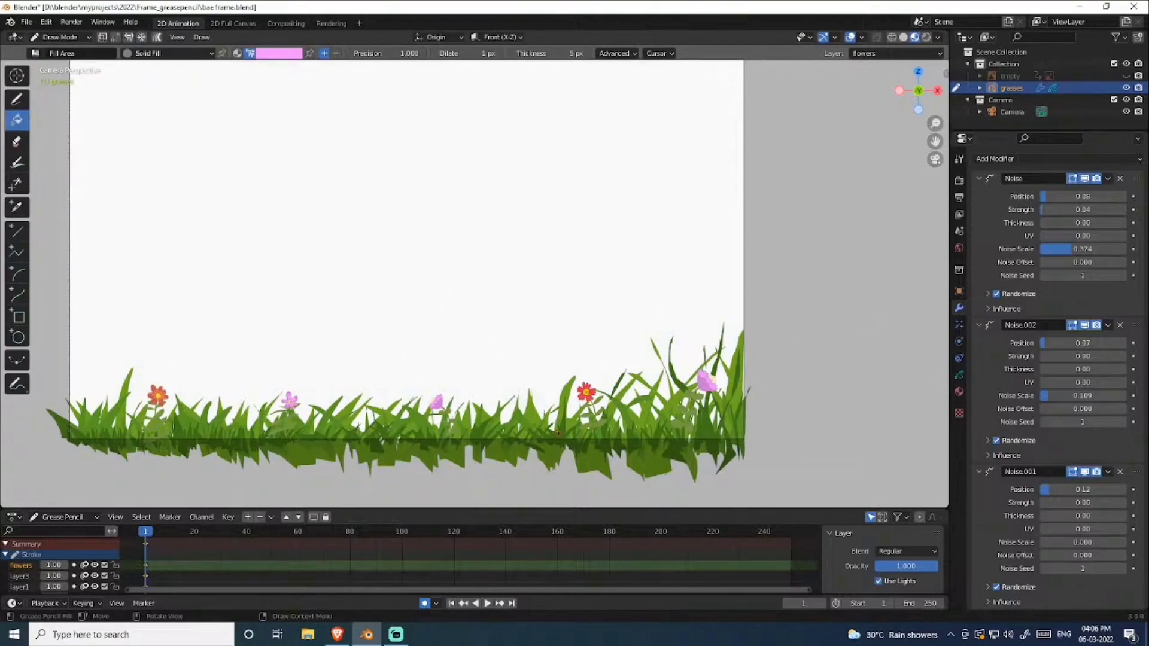
- Preview the sway, return to frame 1, unhide the background Empty, and re-save bae frame.blend
key("space")
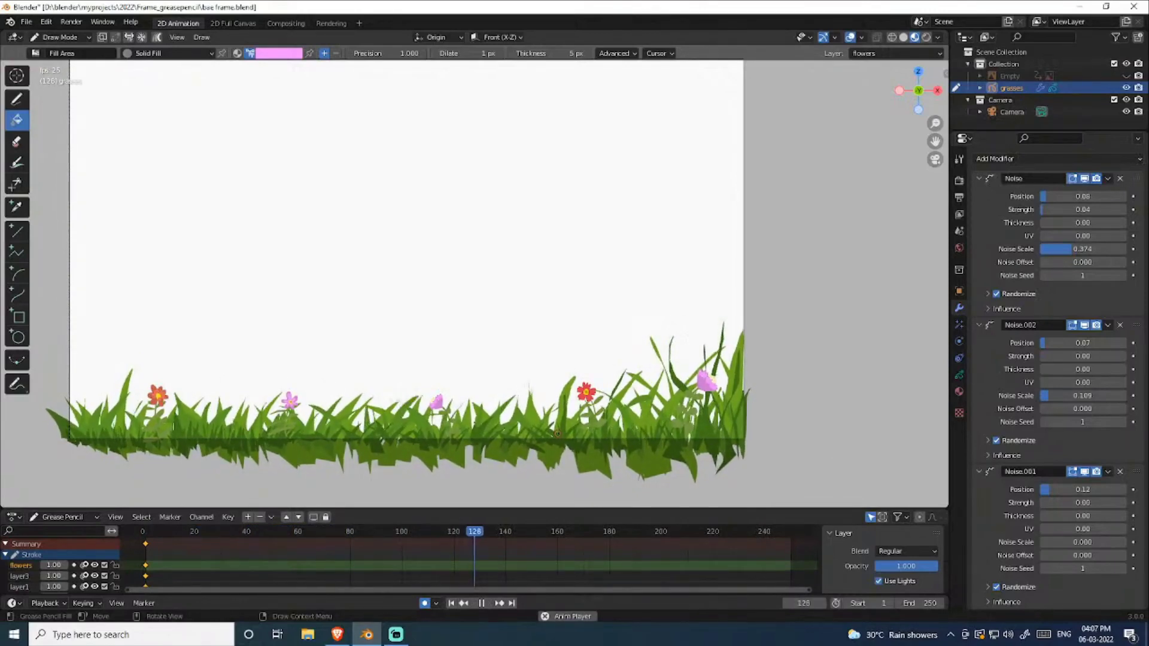
key("space")
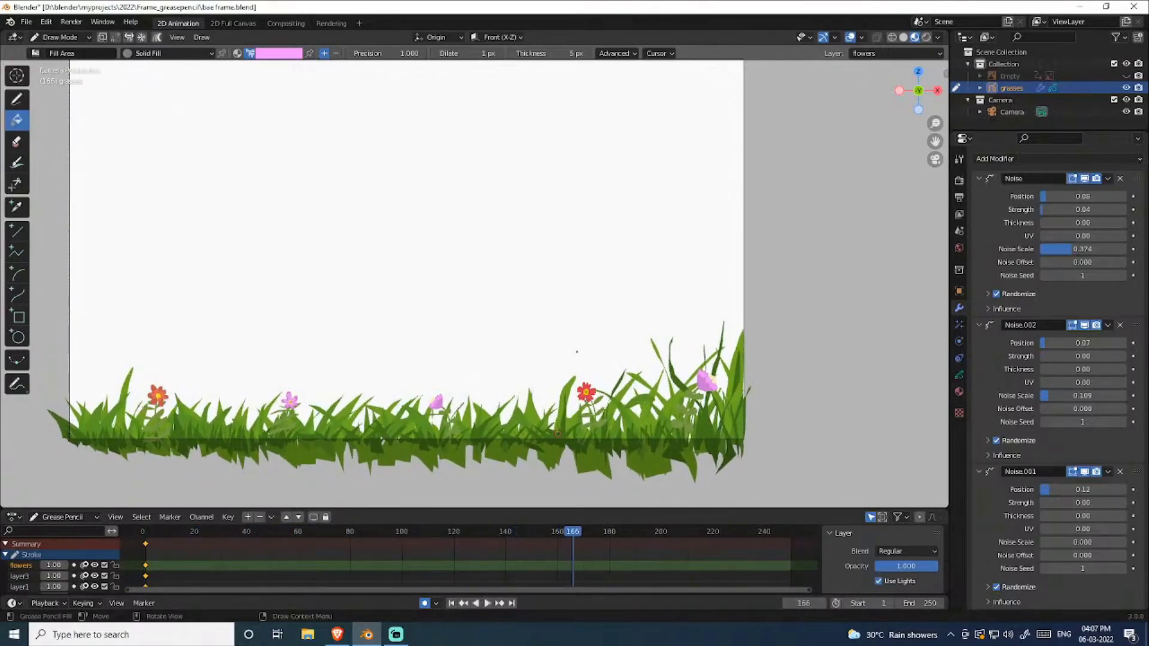
left_click(451, 604)
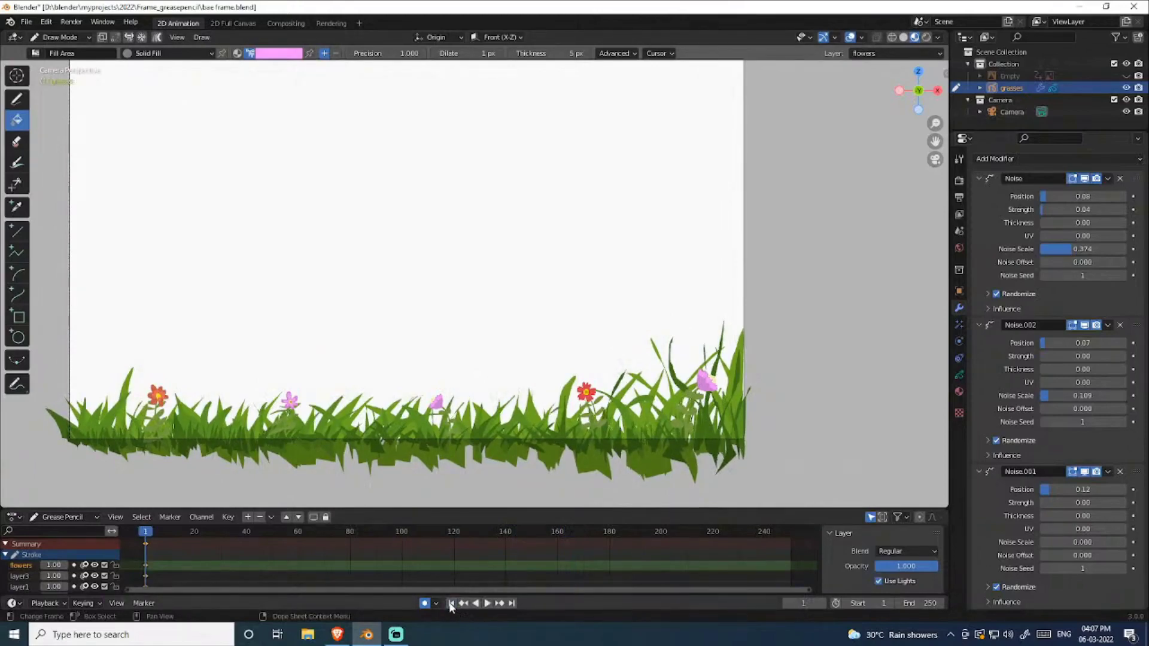
left_click(1127, 77)
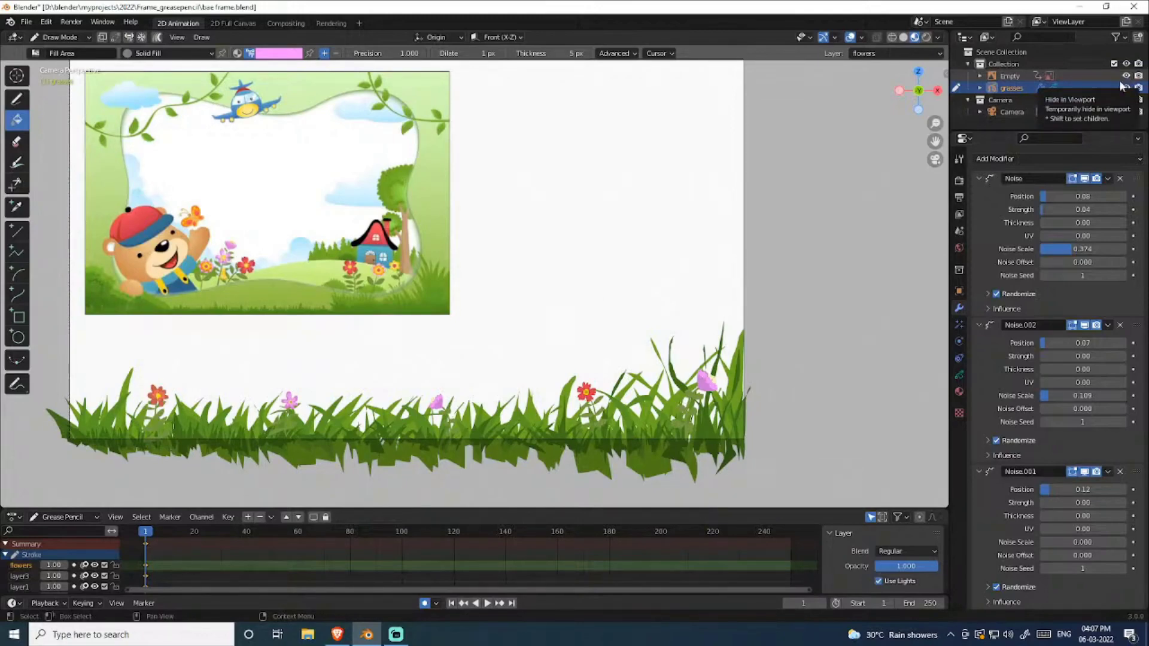
key("ctrl")
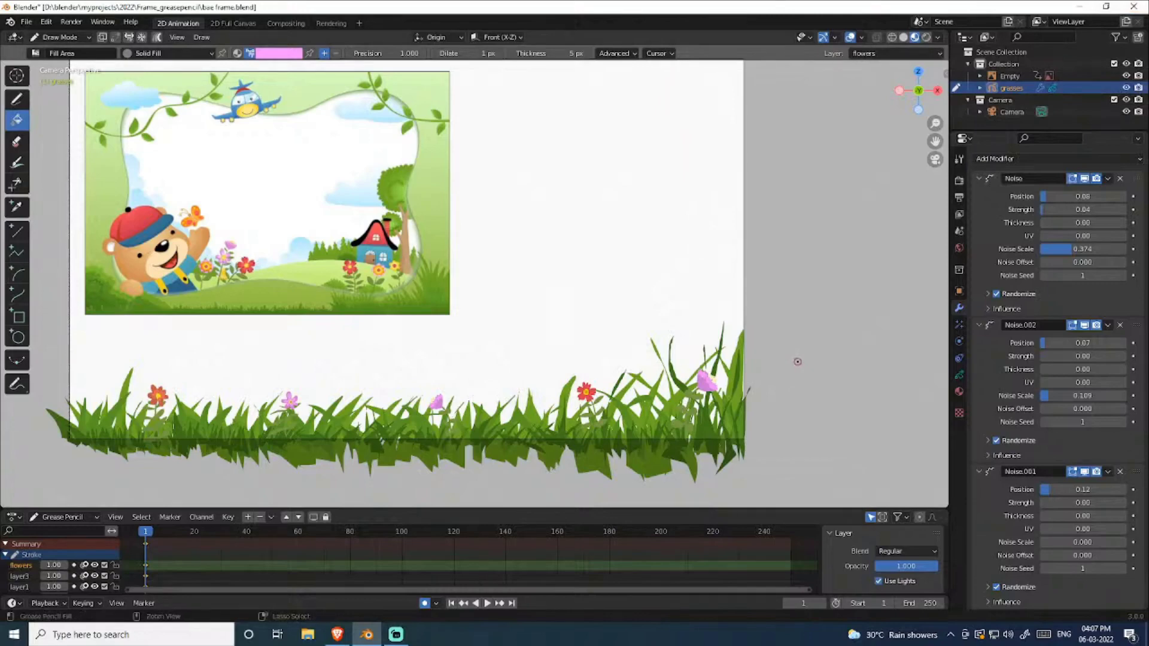
key("ctrl+s")
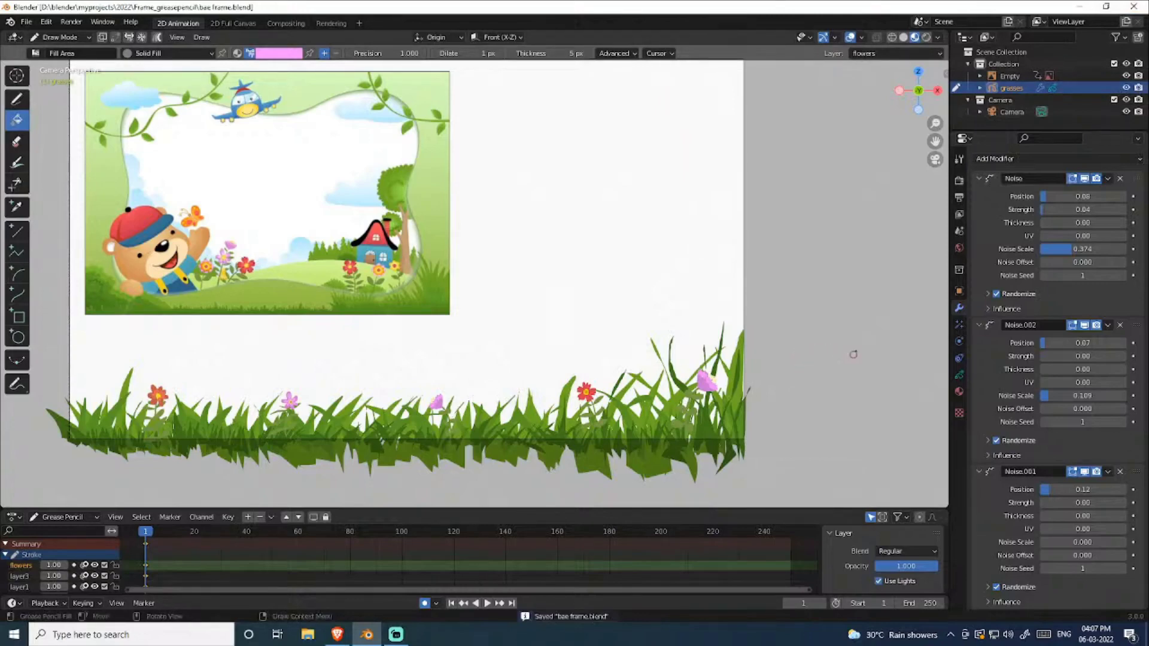